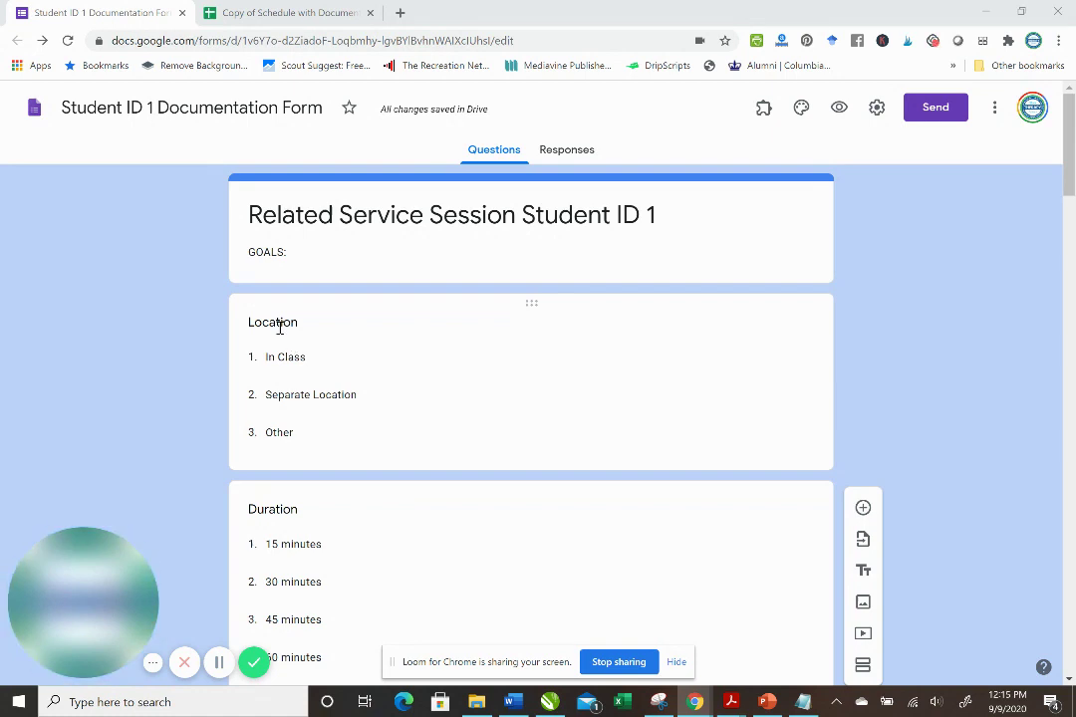
Step: Review the documentation form's questions, from Location and Duration through the treatment codes, Assessment grid, Plan and comments
scroll(280, 328, "down", 3)
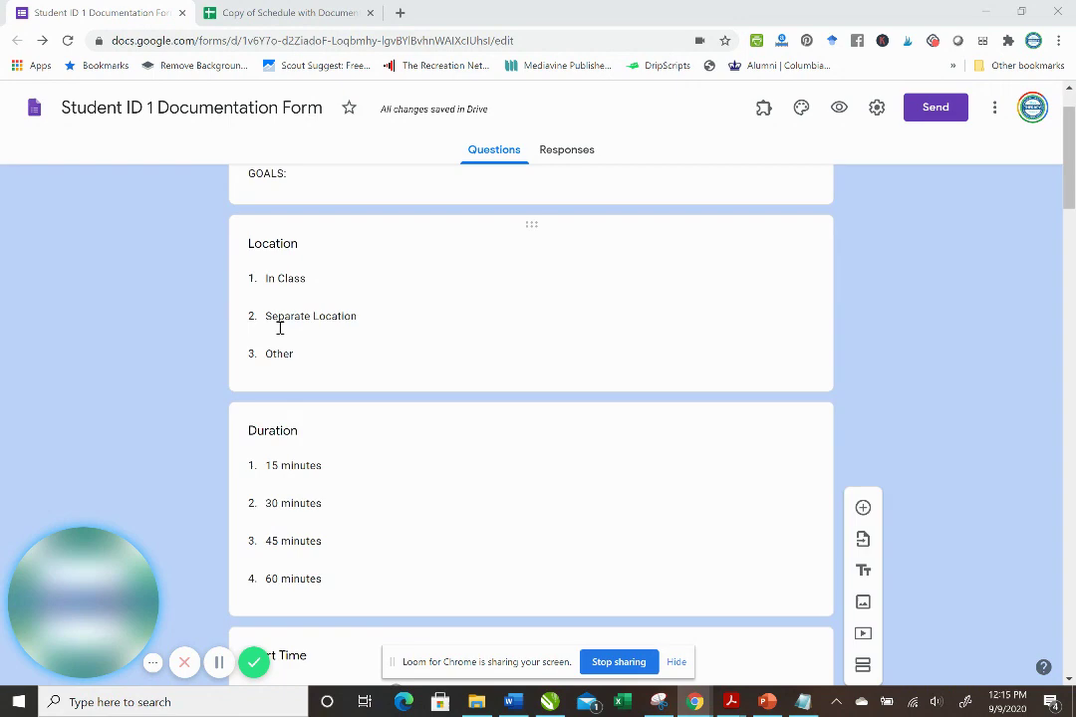
scroll(280, 328, "down", 8)
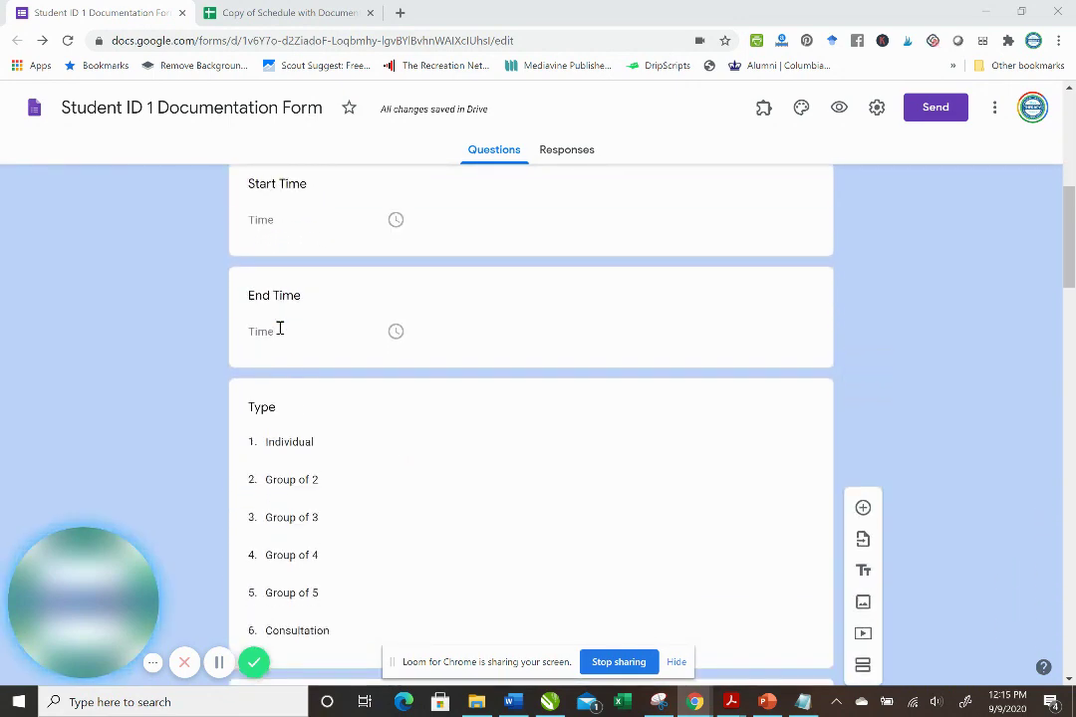
scroll(280, 328, "down", 6)
scroll(280, 328, "down", 6)
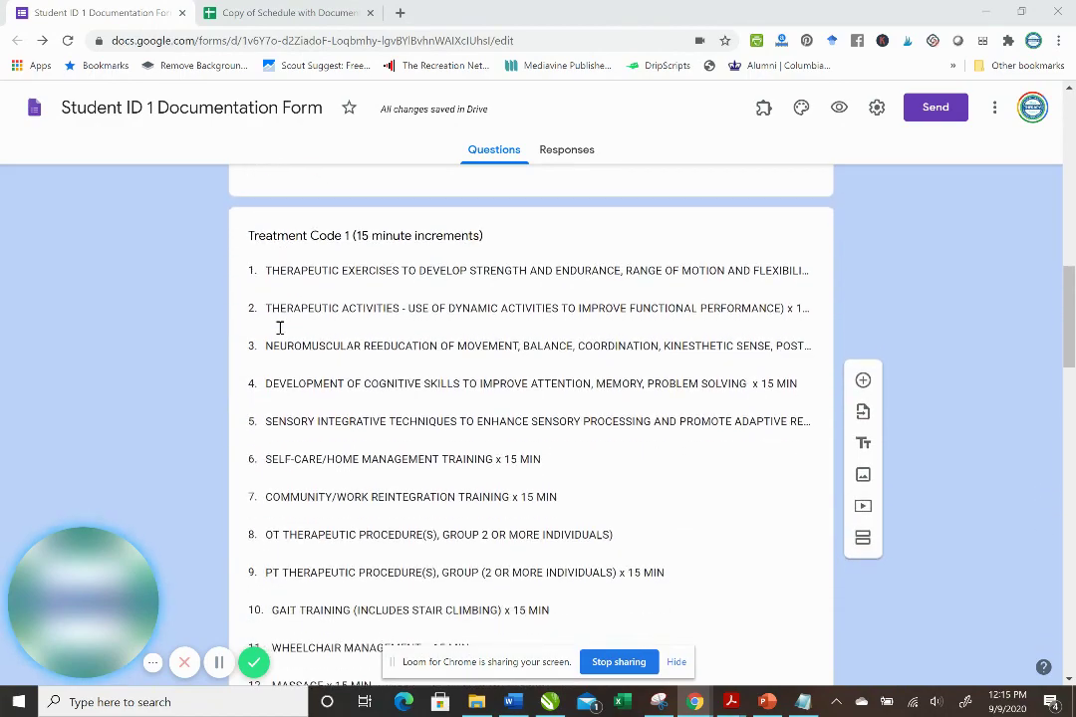
scroll(280, 328, "down", 13)
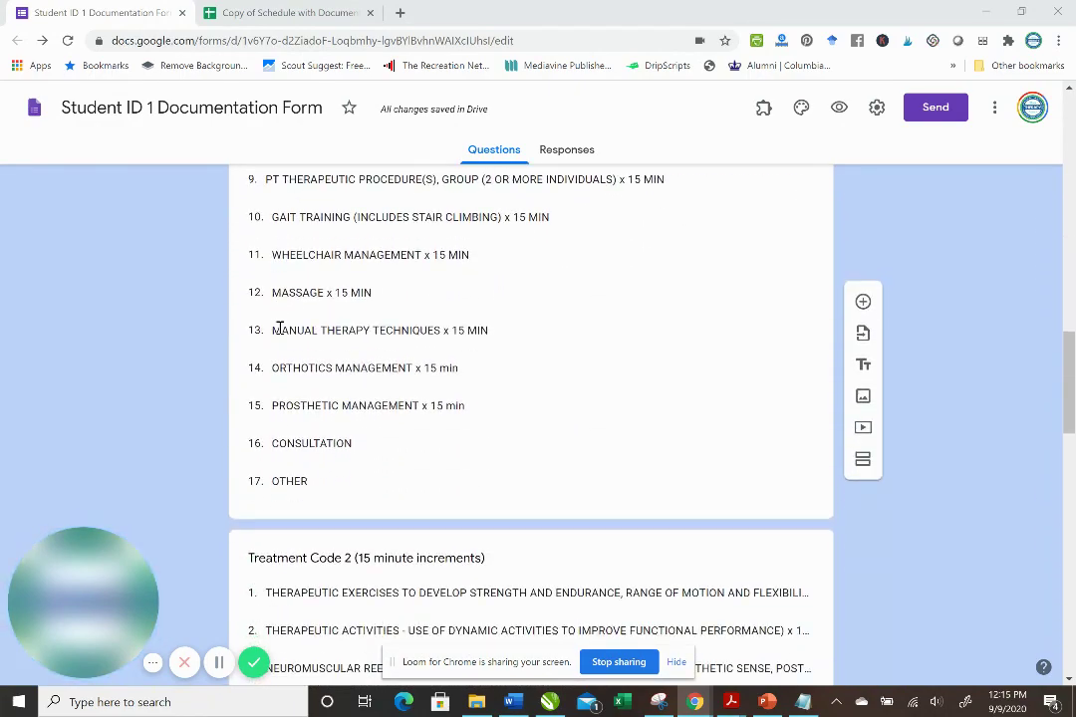
scroll(280, 328, "up", 6)
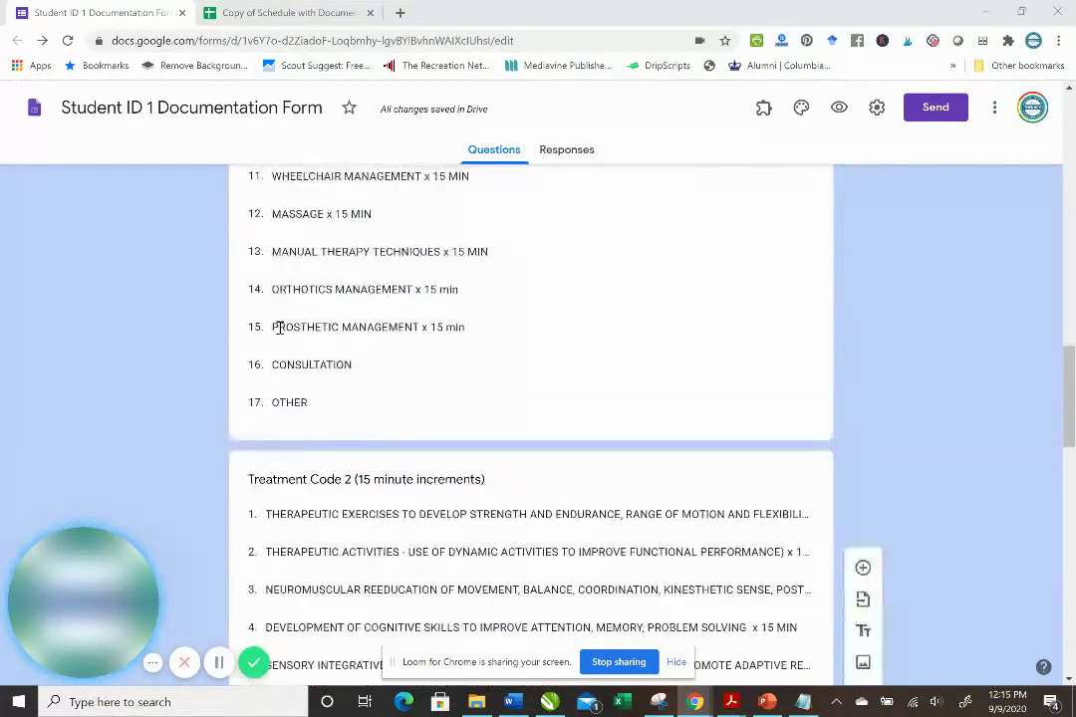
scroll(279, 328, "down", 11)
scroll(280, 327, "down", 6)
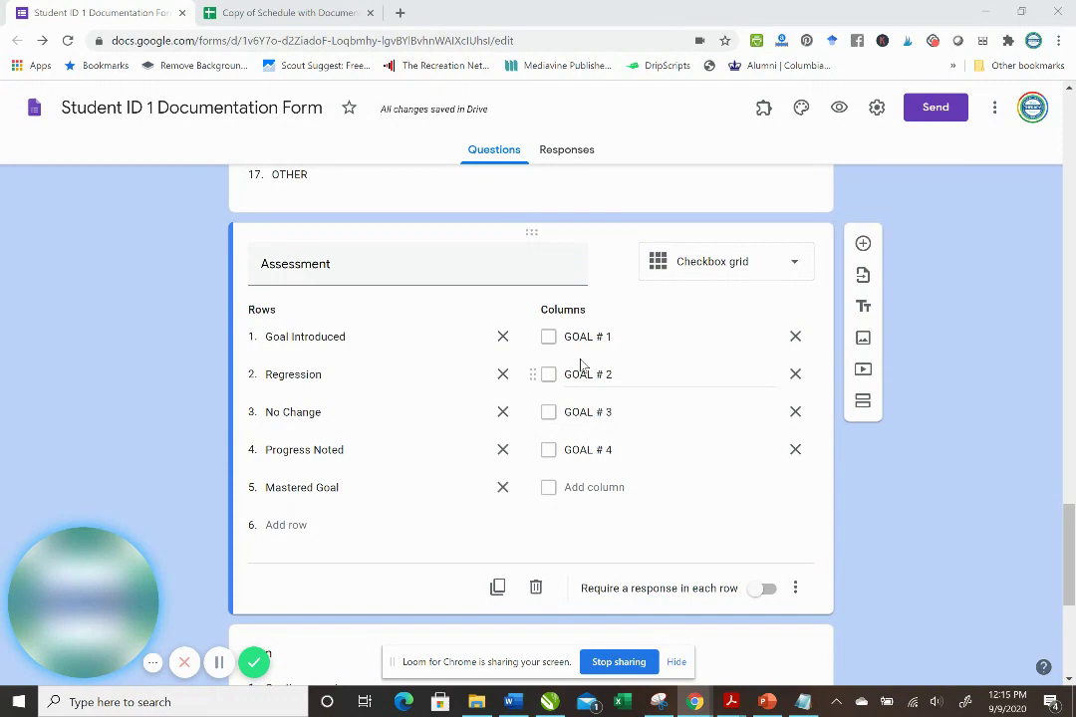
scroll(374, 456, "down", 3)
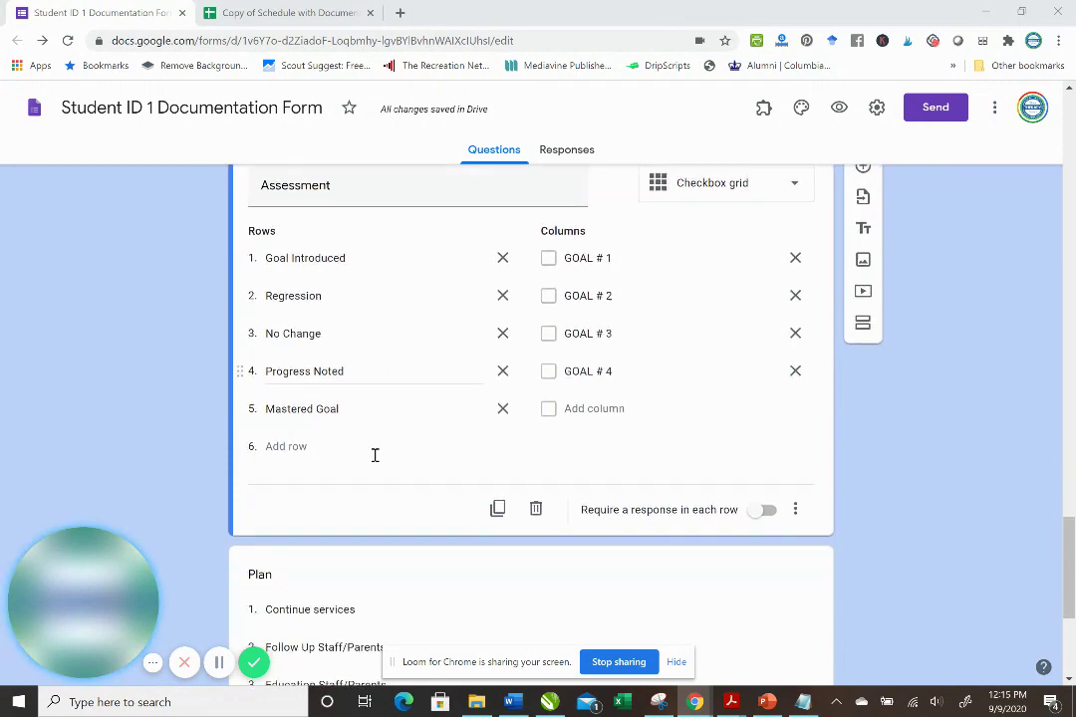
scroll(375, 454, "down", 2)
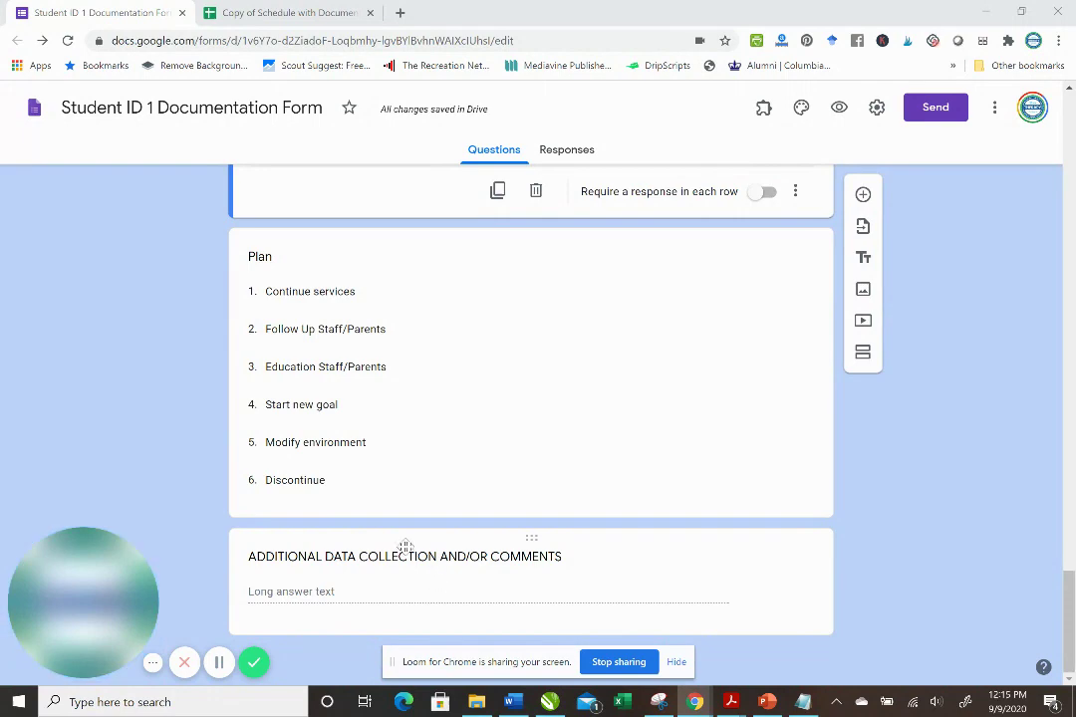
scroll(391, 538, "up", 8)
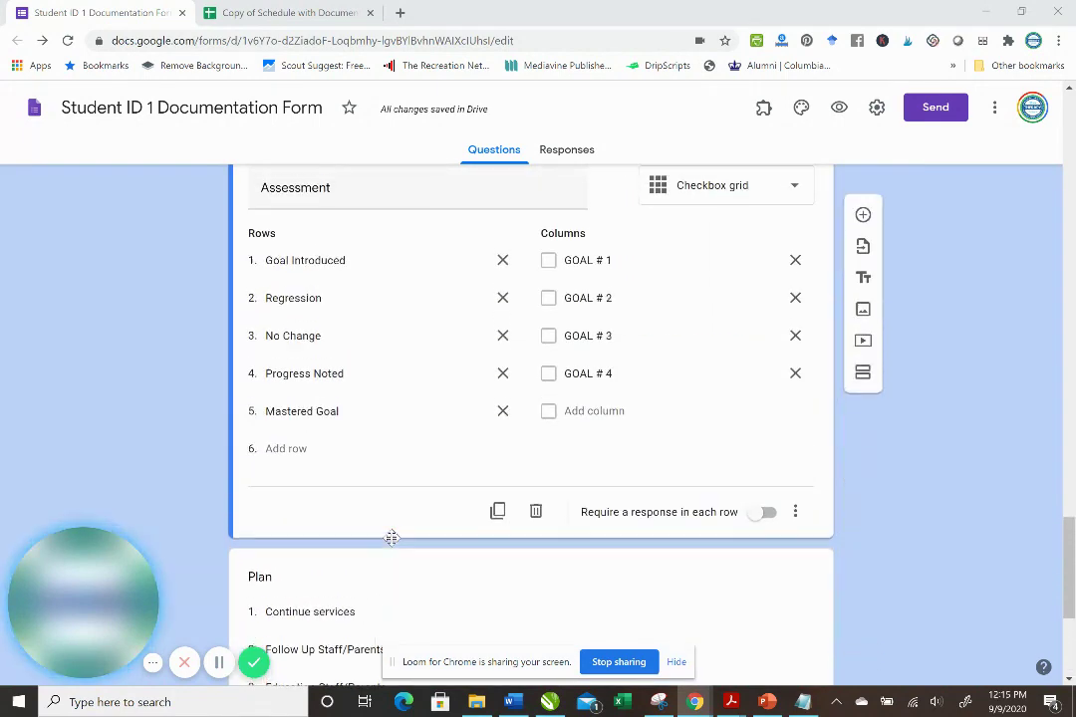
scroll(392, 538, "up", 1)
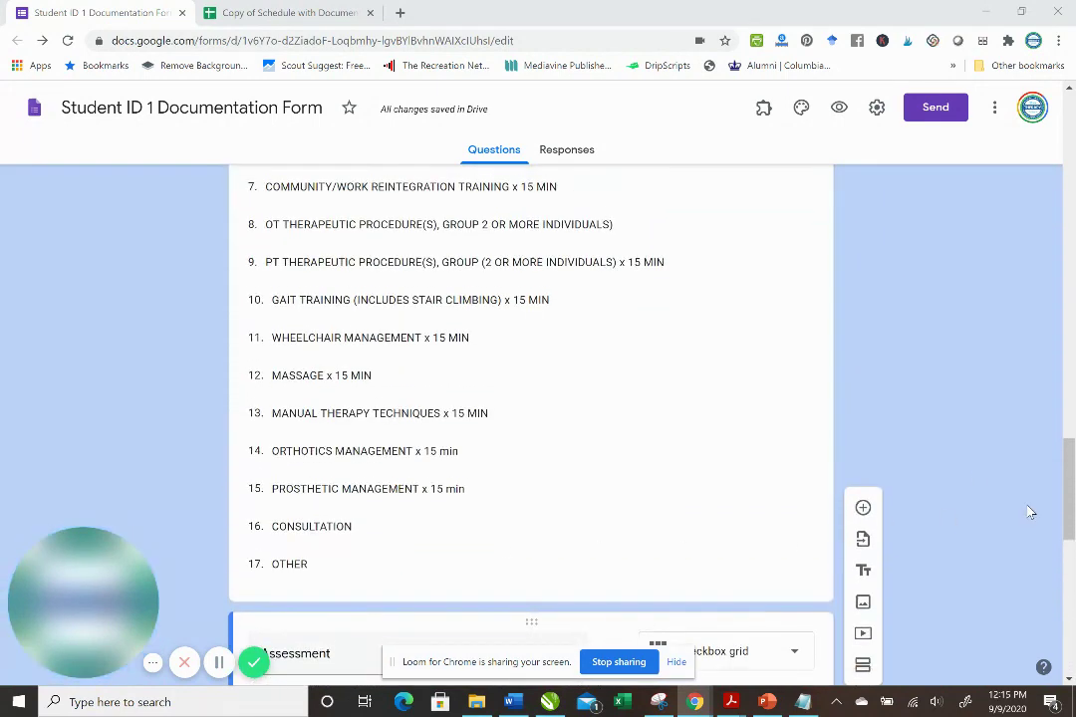
scroll(504, 420, "up", 4)
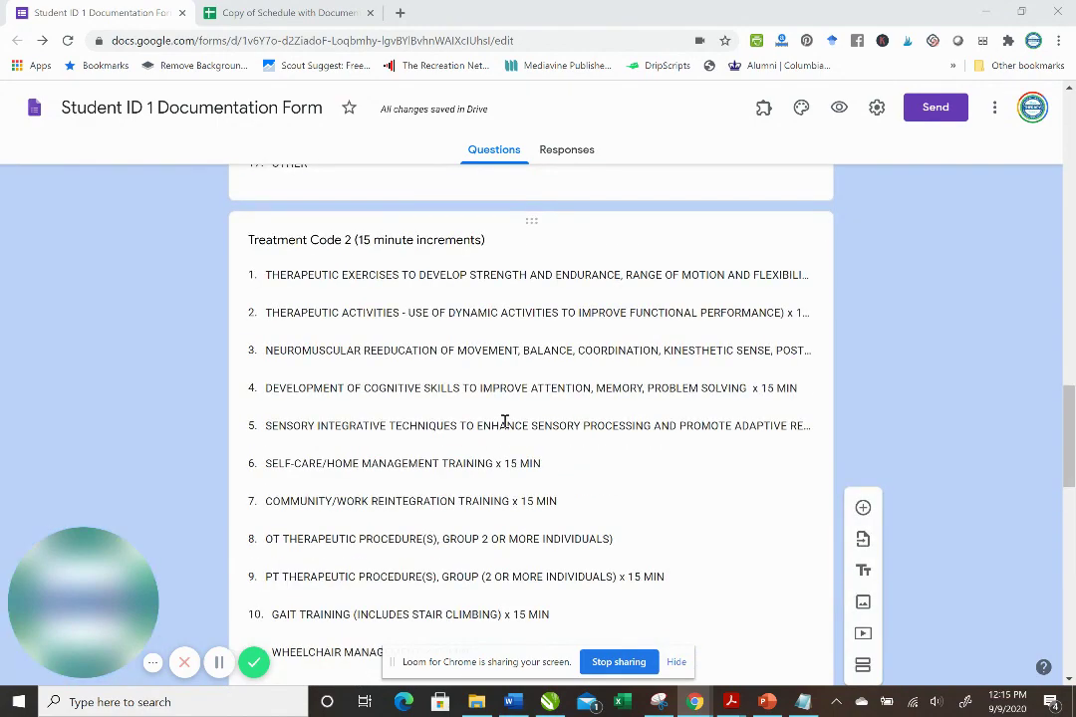
scroll(504, 421, "up", 10)
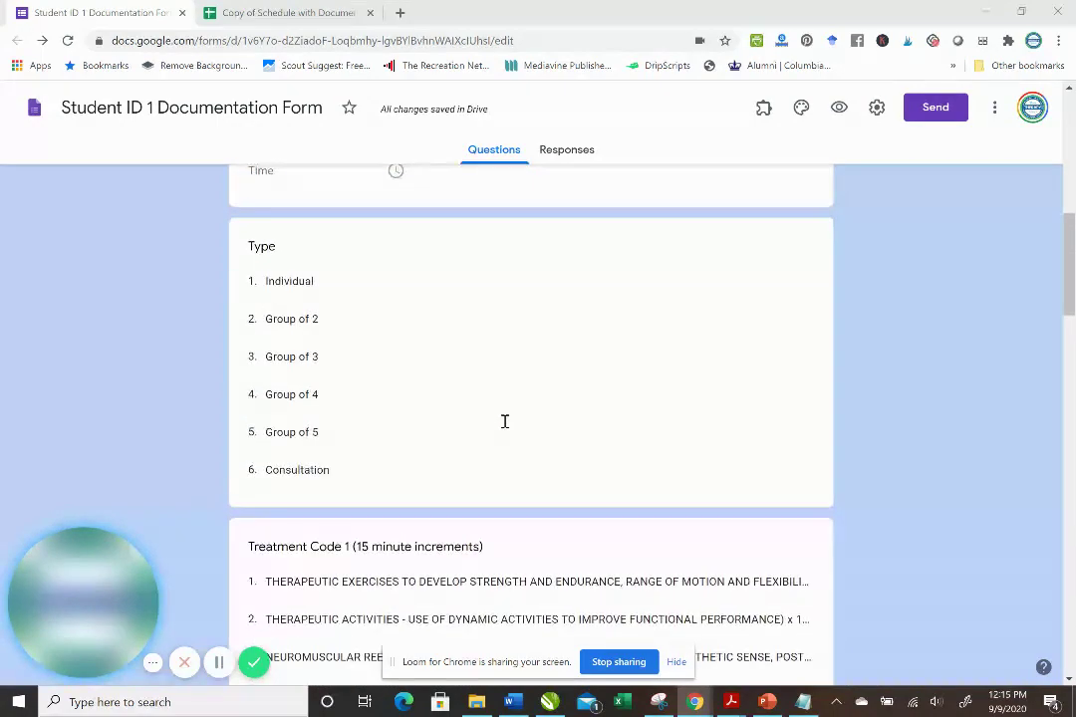
scroll(504, 421, "up", 3)
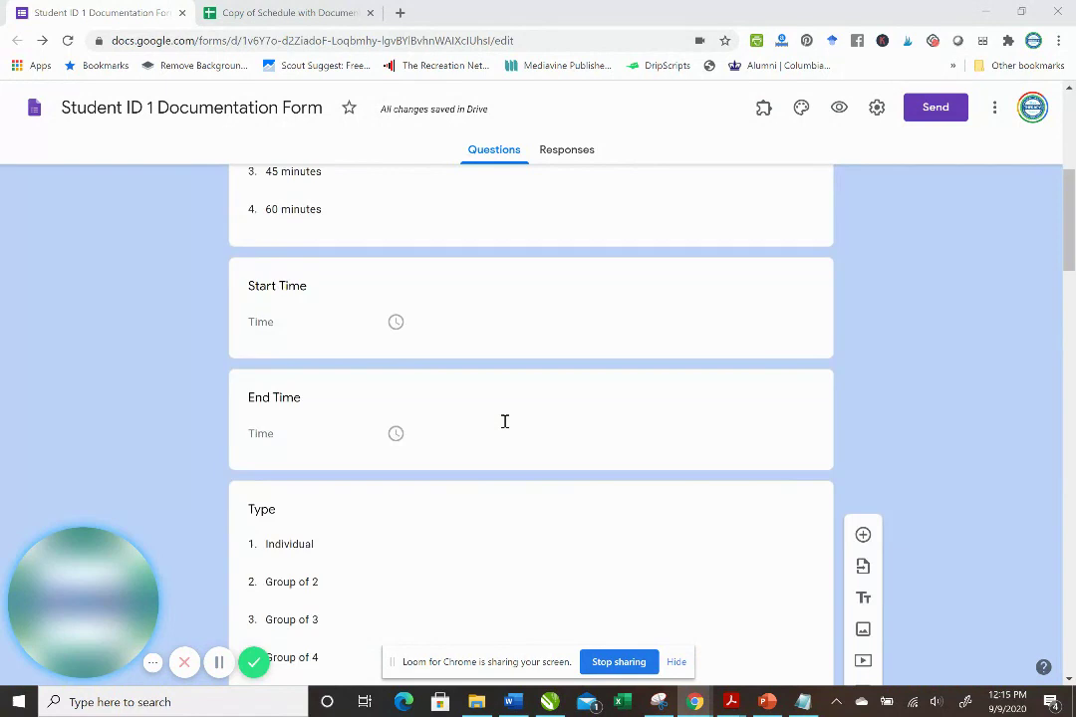
Step: Remove the 15 minutes and 60 minutes options from the Duration question
scroll(504, 420, "up", 3)
left_click(504, 422)
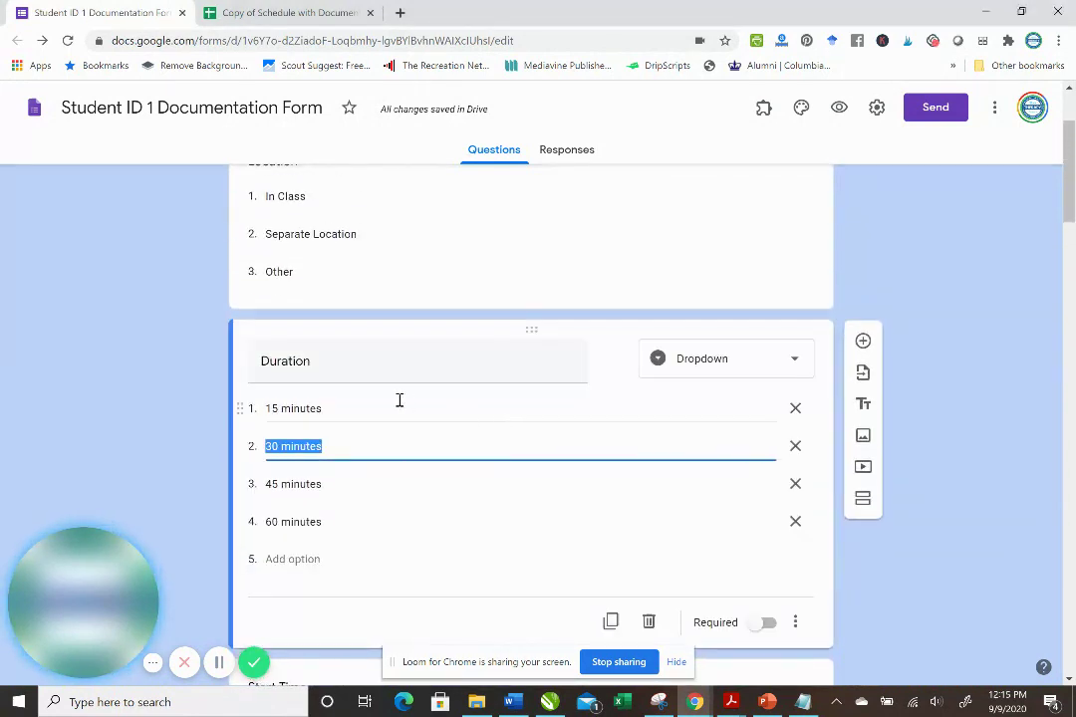
left_click(795, 410)
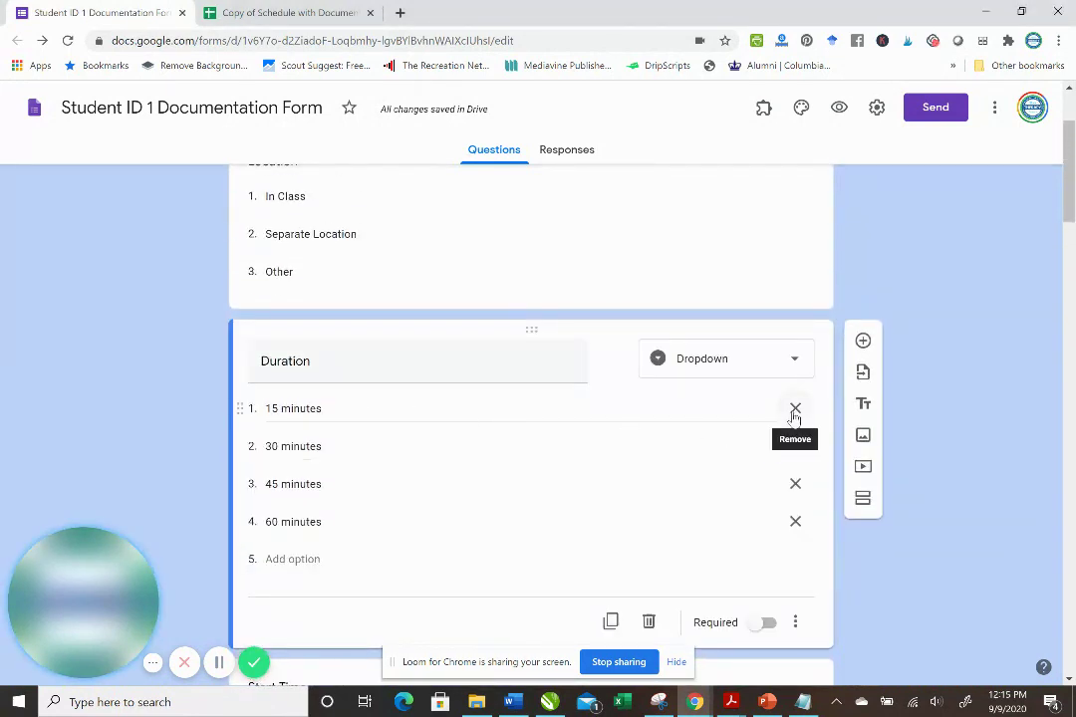
left_click(795, 522)
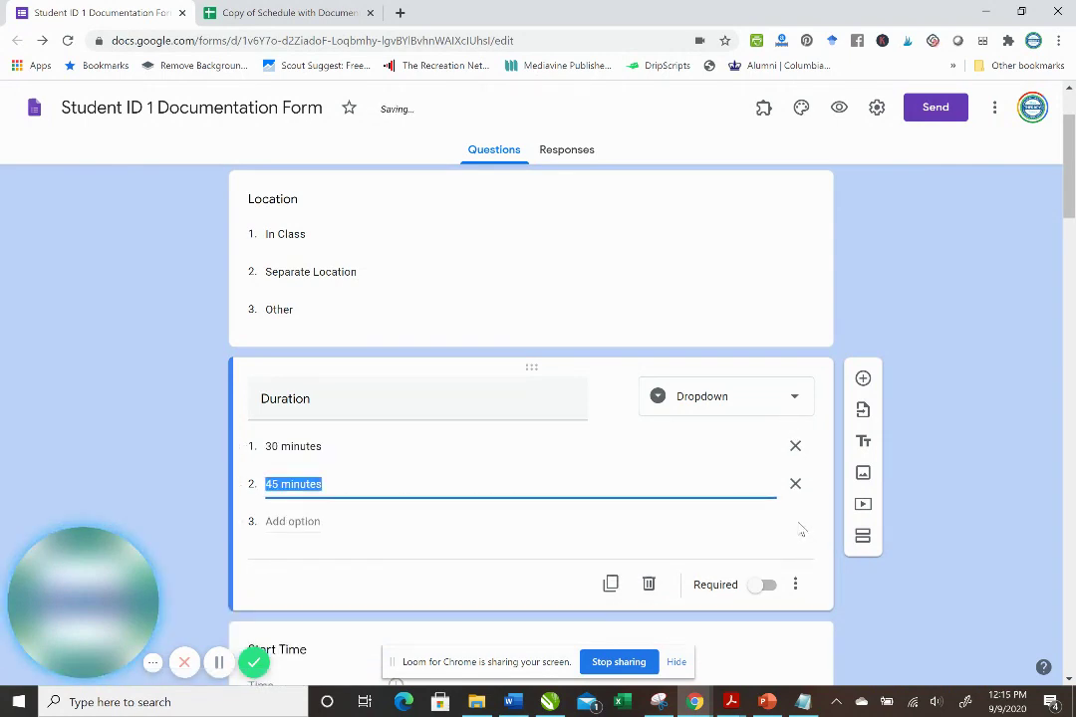
Step: Replace the Other option of the Location question with "Playground"
scroll(542, 533, "down", 1)
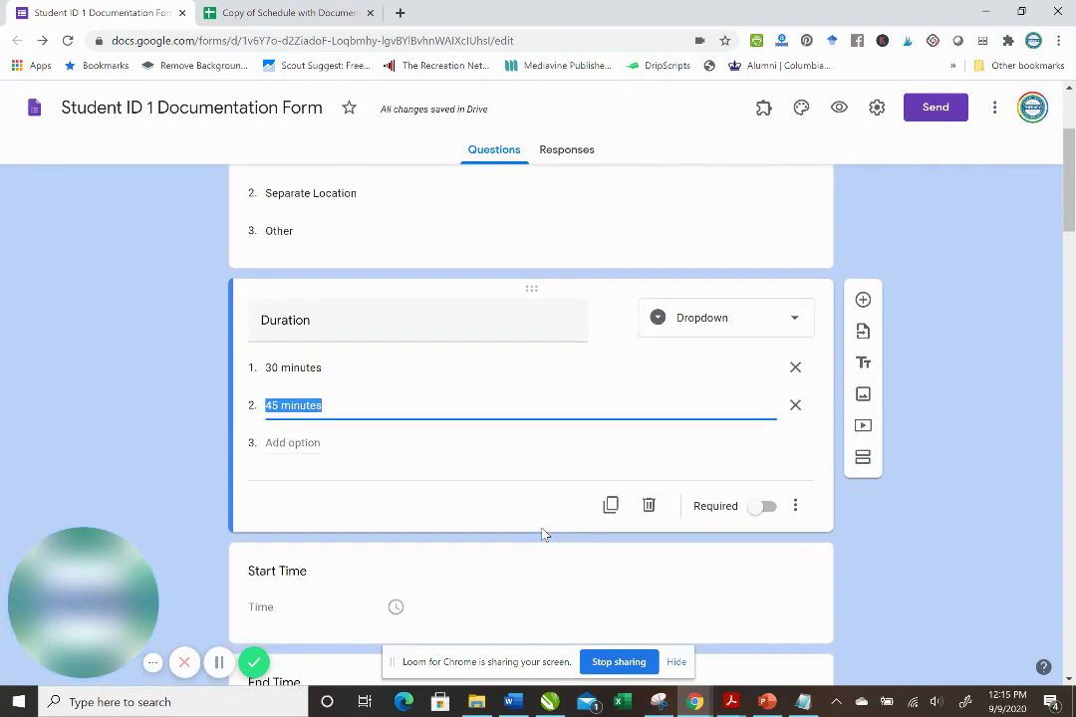
scroll(378, 422, "up", 3)
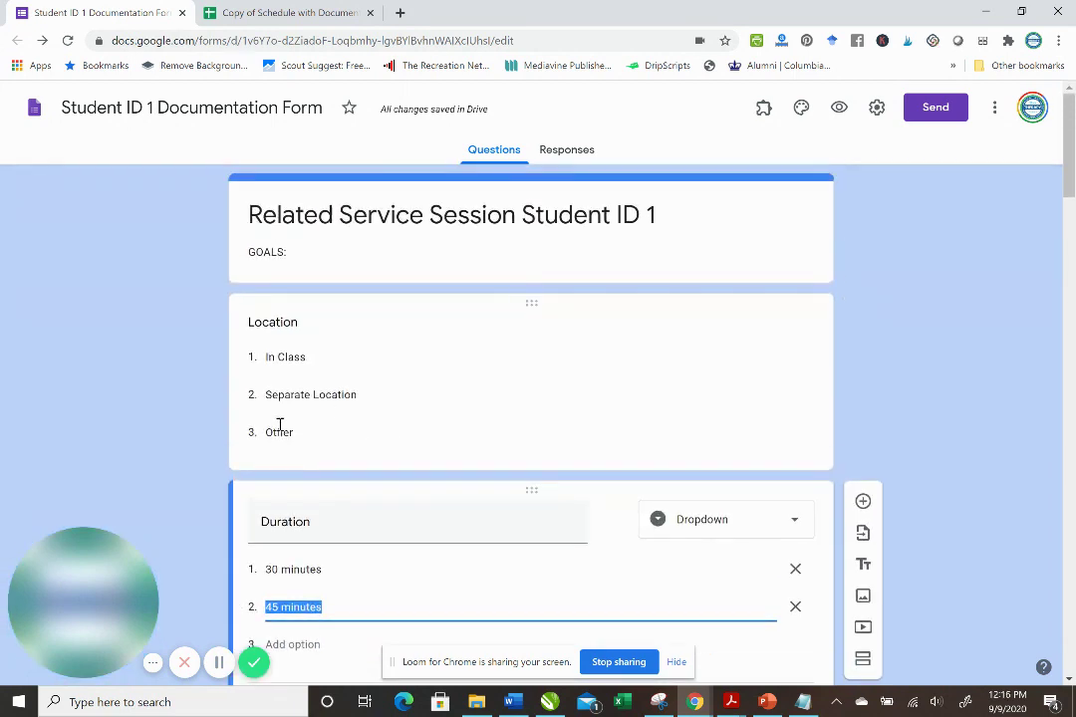
left_click(280, 429)
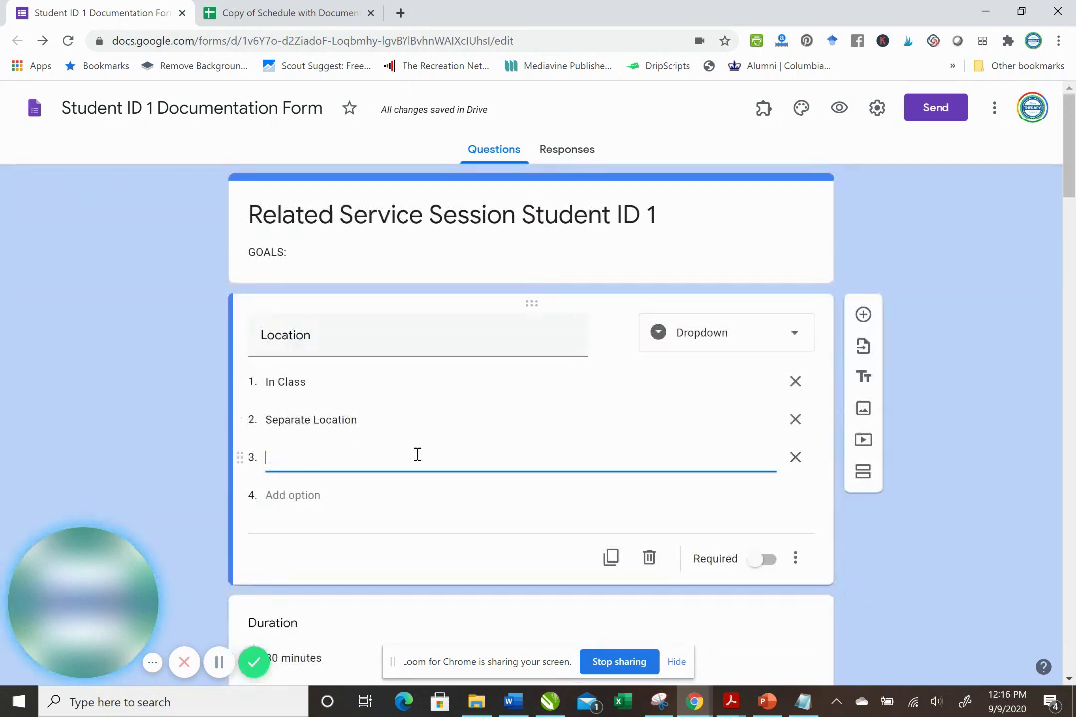
type("Playgr")
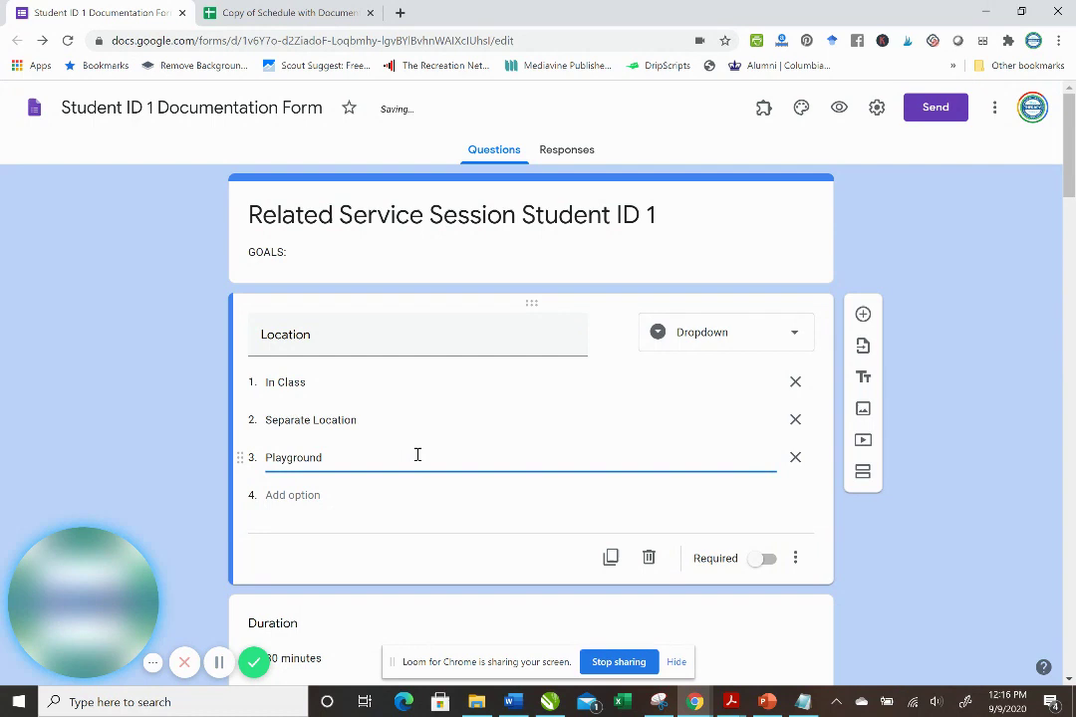
type("ound")
Step: Look over the Type, Treatment Code 1 and Treatment Code 2 questions and their answer options
scroll(346, 498, "down", 1)
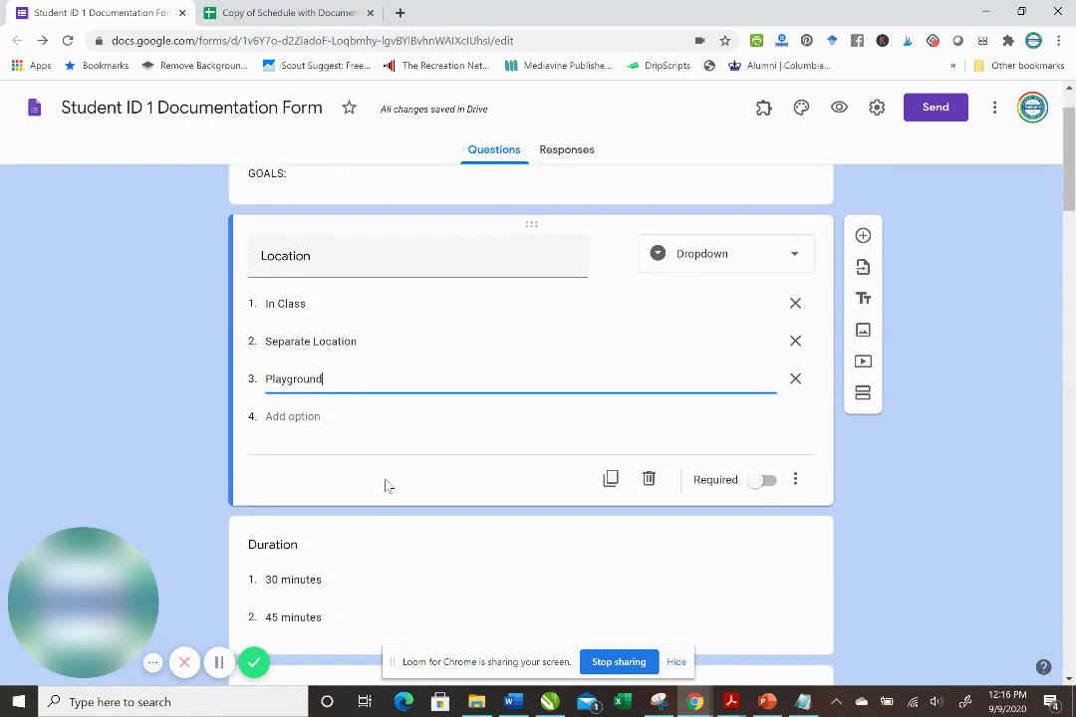
scroll(387, 486, "down", 5)
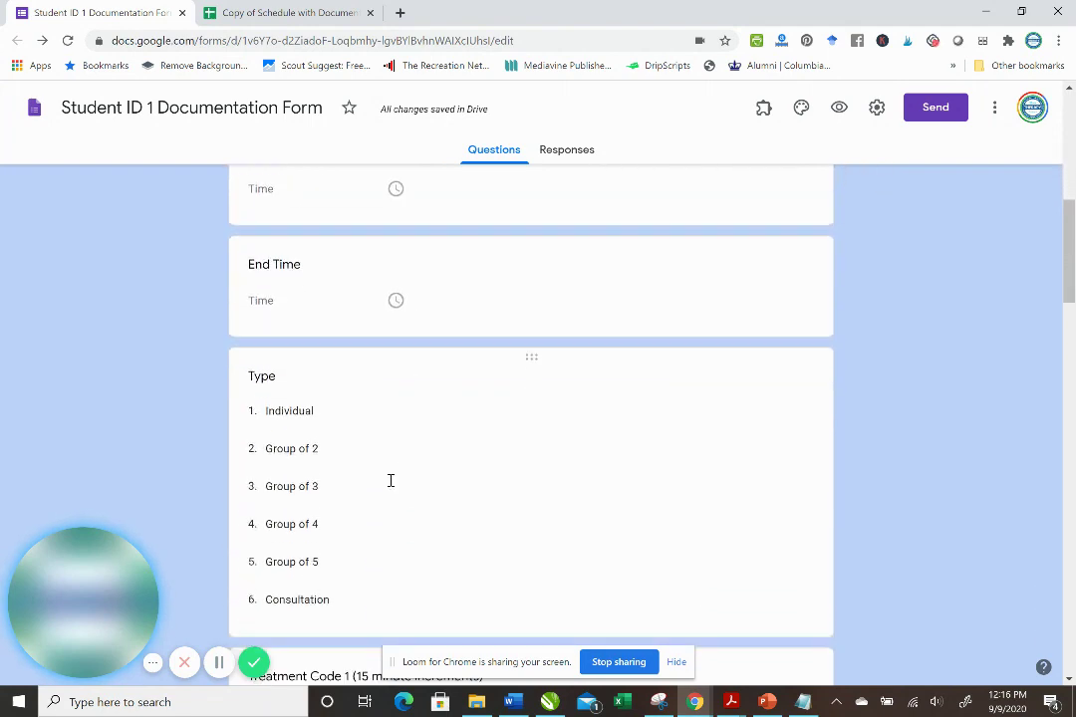
scroll(390, 480, "down", 4)
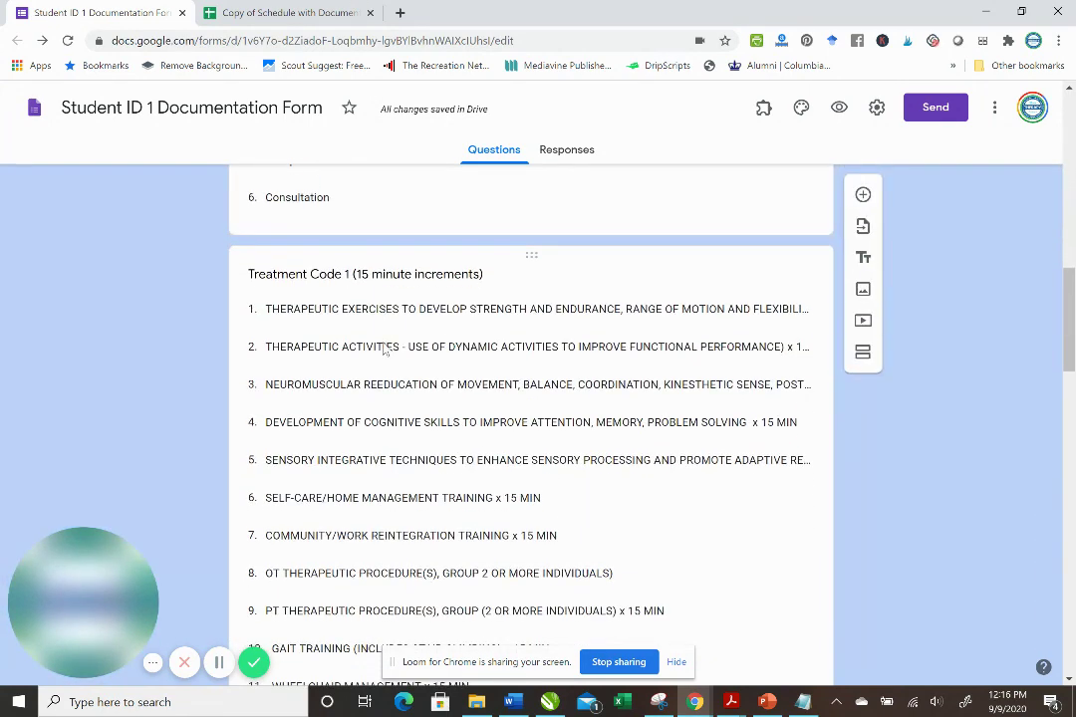
scroll(396, 556, "down", 5)
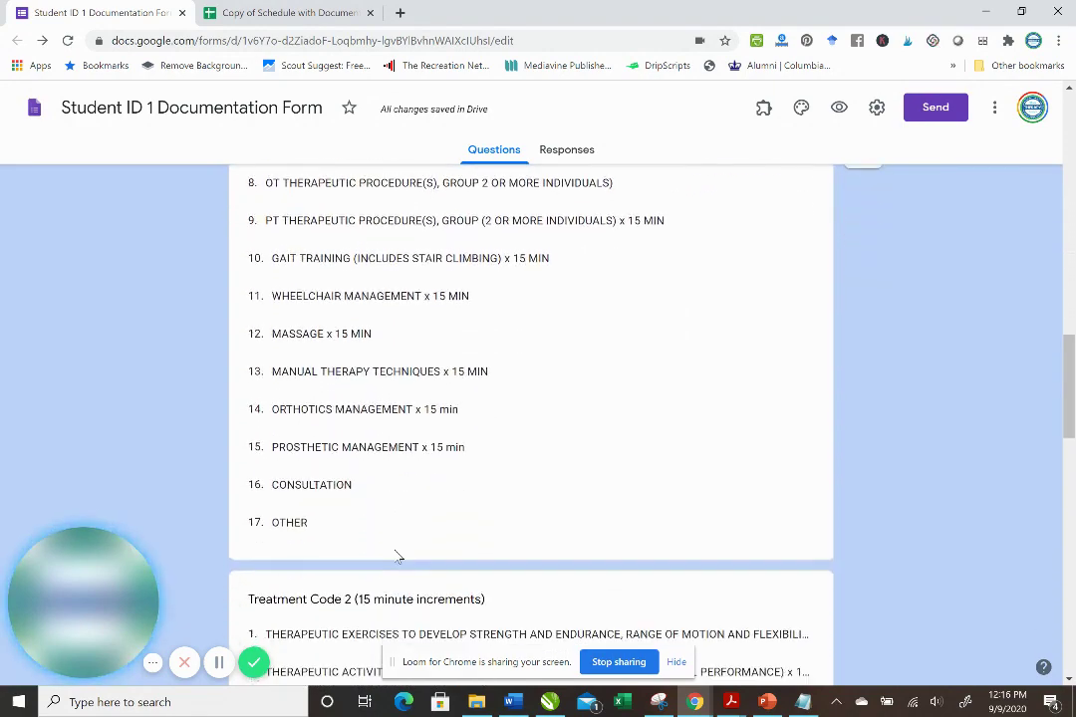
scroll(397, 556, "down", 7)
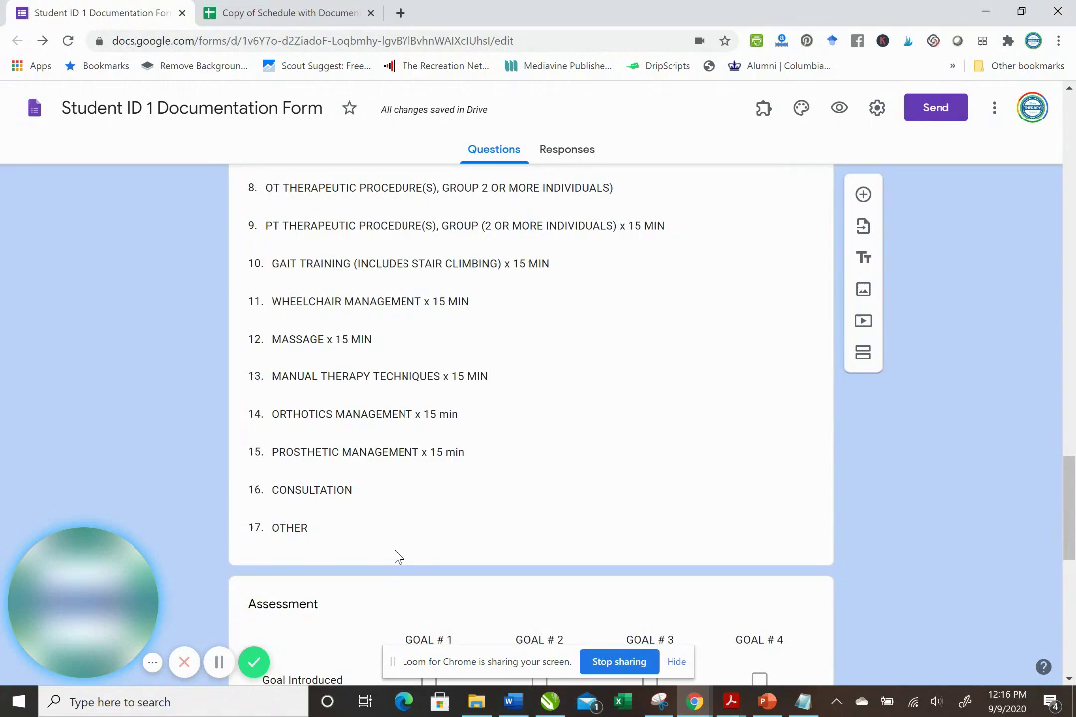
scroll(632, 499, "up", 10)
scroll(632, 499, "up", 15)
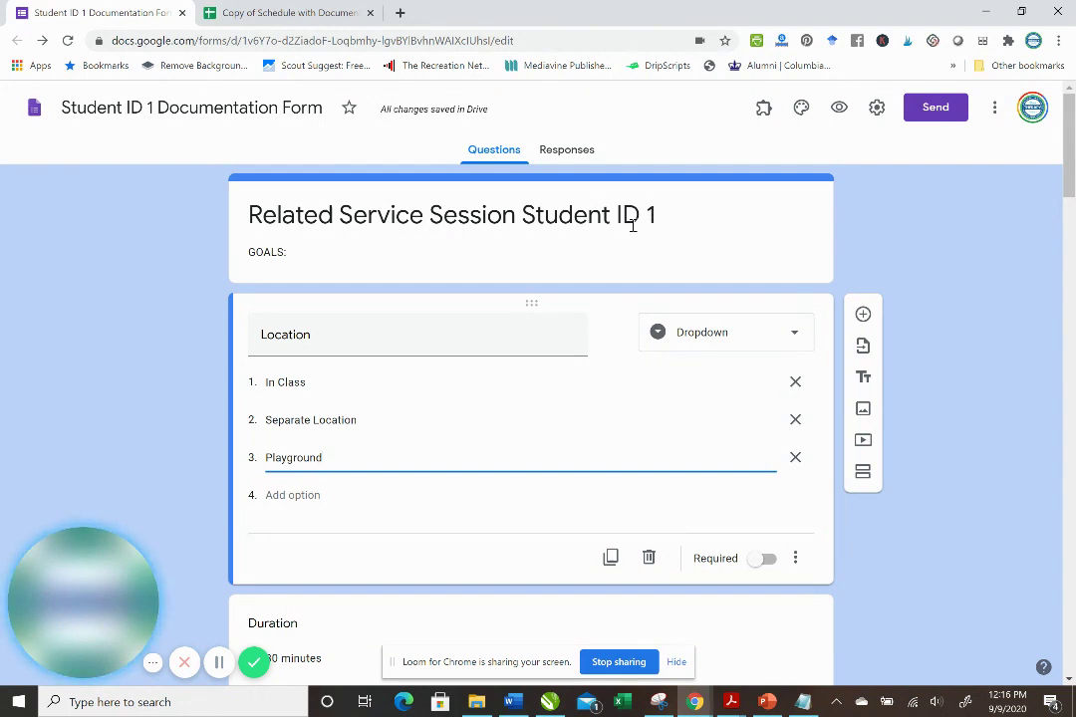
Step: Copy the form's sharing link with the Shorten URL option enabled
left_click(933, 112)
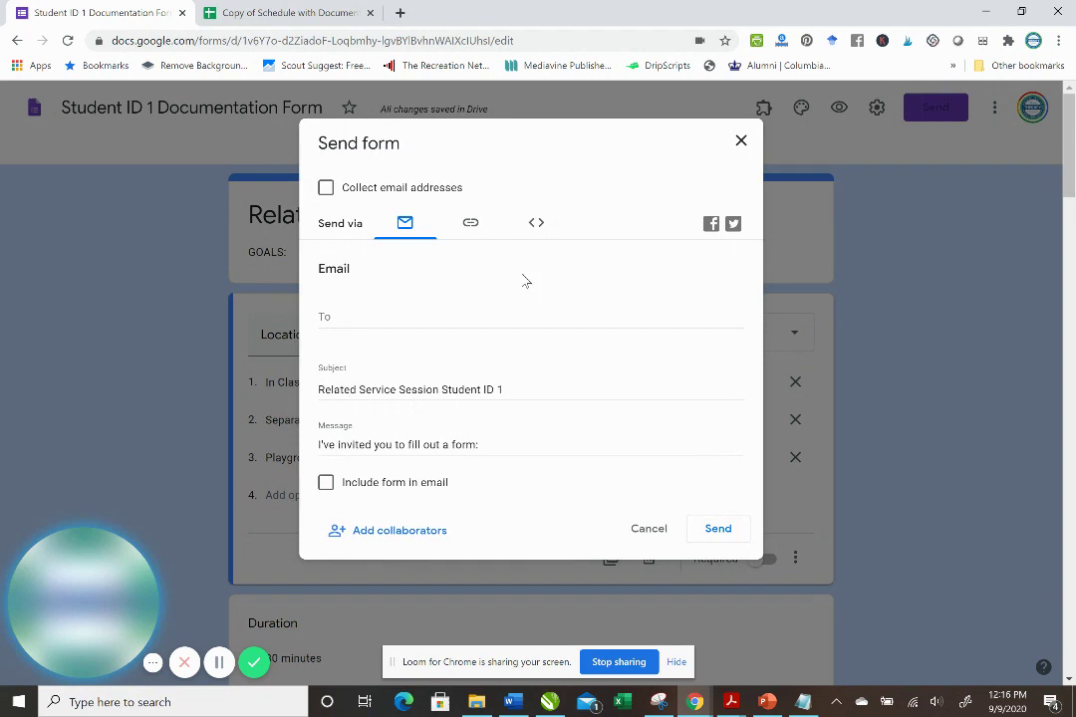
left_click(470, 226)
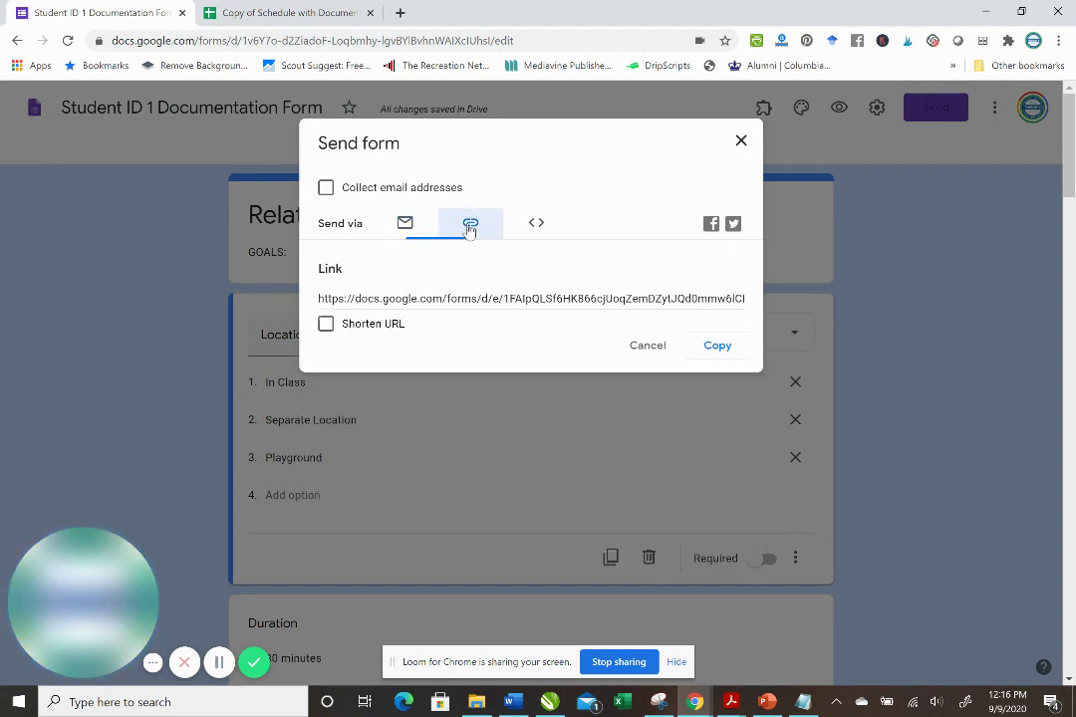
left_click(327, 326)
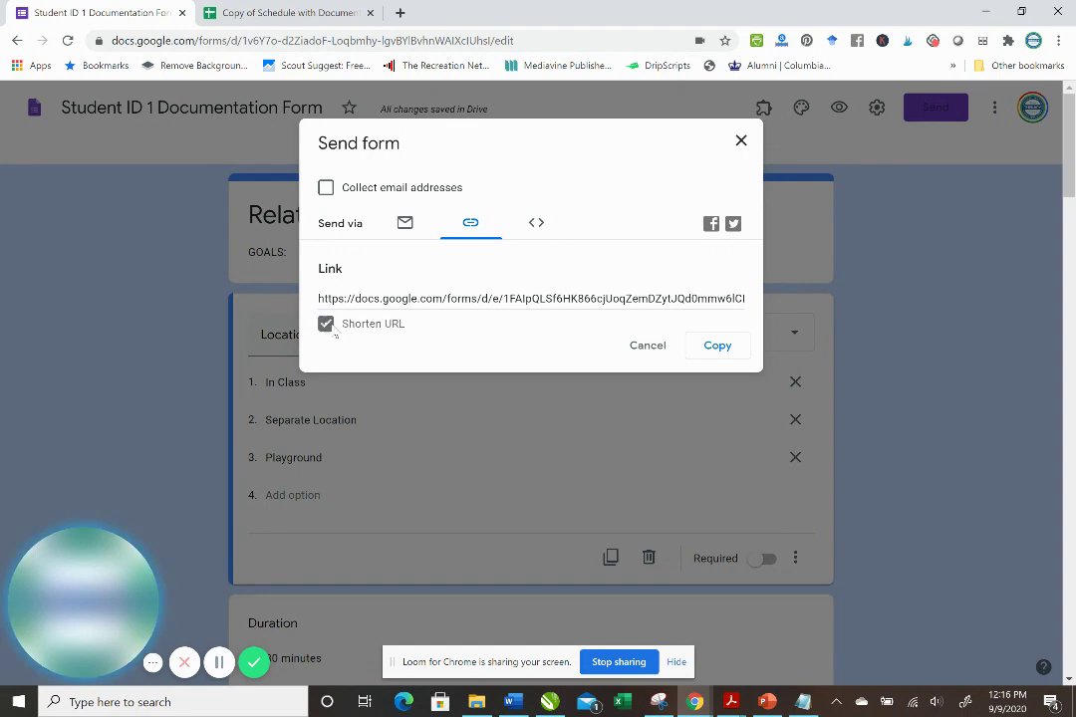
left_click(715, 346)
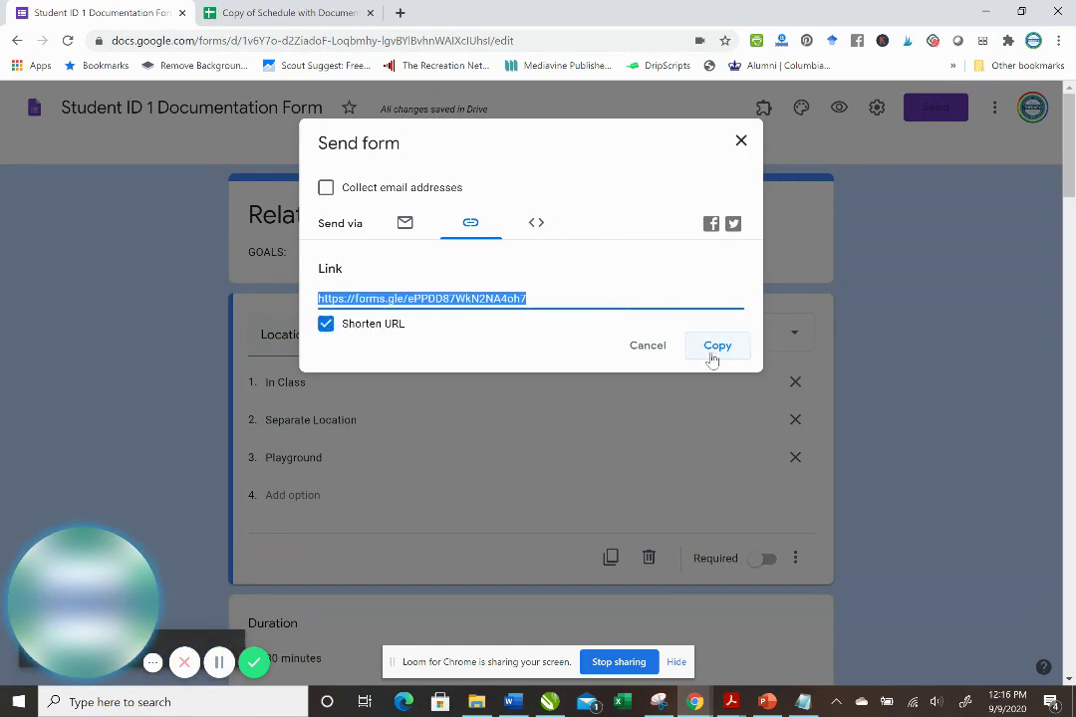
Step: Switch to the schedule spreadsheet in Google Sheets and link the student's name in the Monday 8:00 AM cell to the copied form URL
left_click(219, 12)
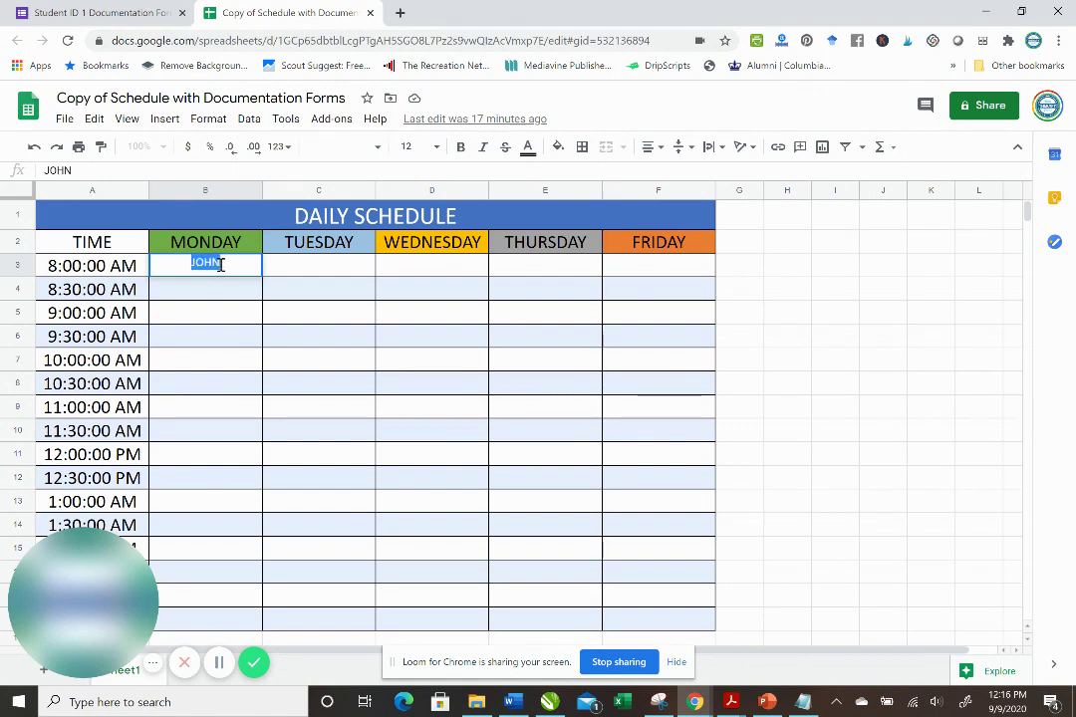
left_click(778, 148)
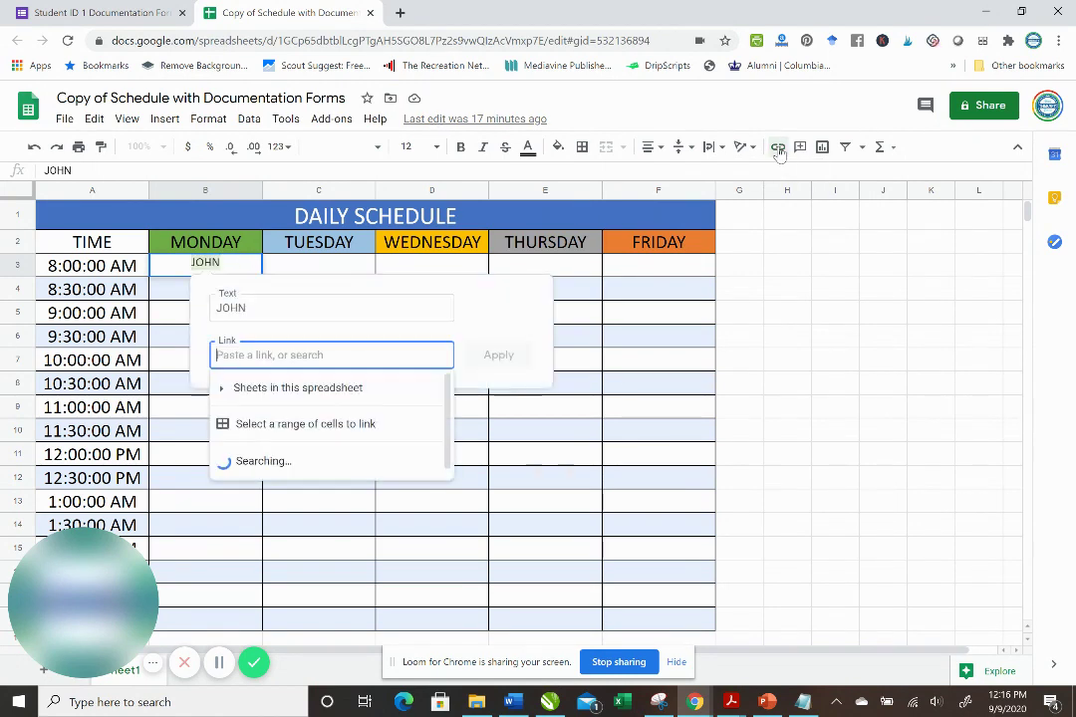
right_click(278, 356)
left_click(314, 476)
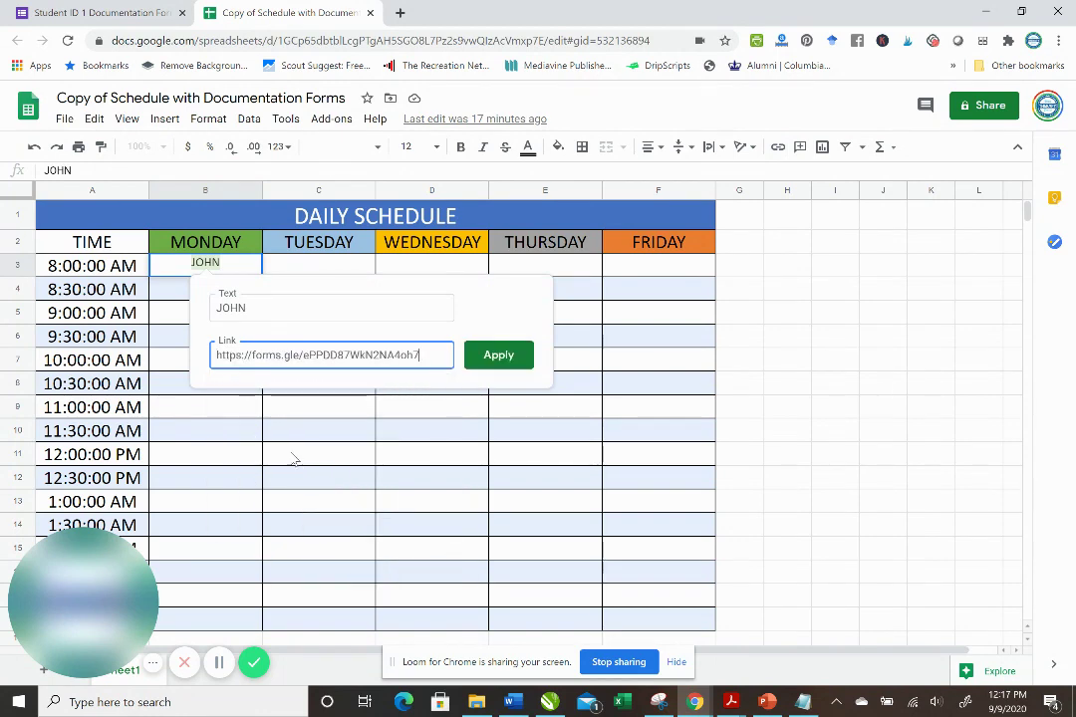
left_click(500, 356)
left_click(372, 360)
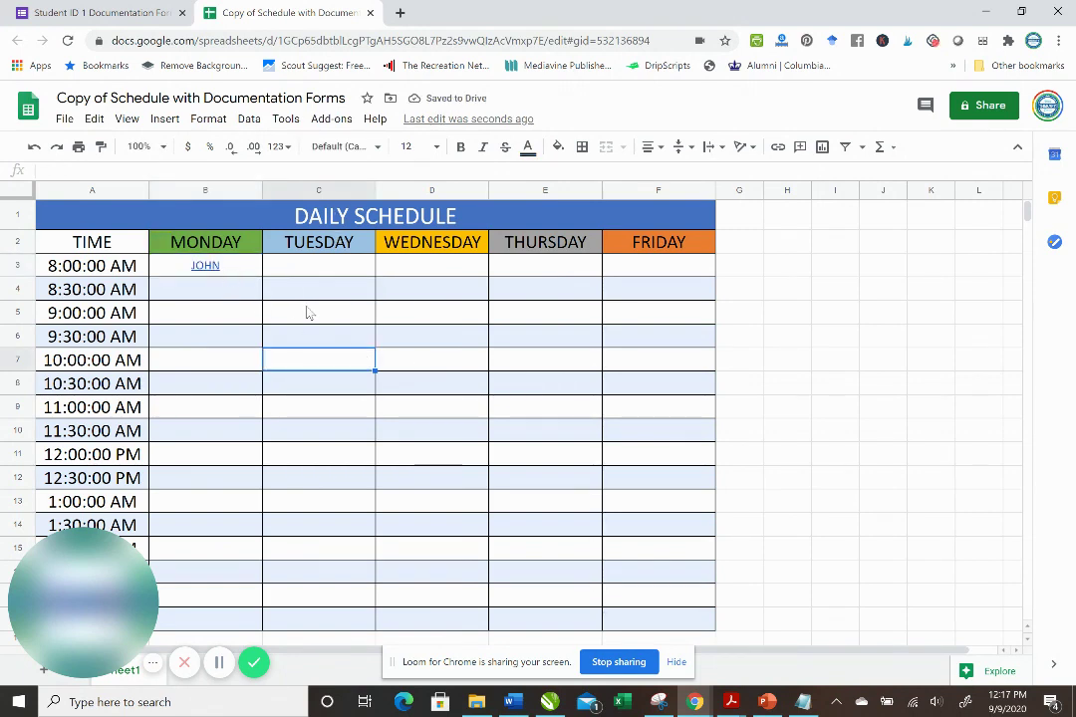
Step: Open the form linked in the Monday 8:00 AM cell and answer Location with Playground and Duration with 30 minutes
mouse_move(207, 282)
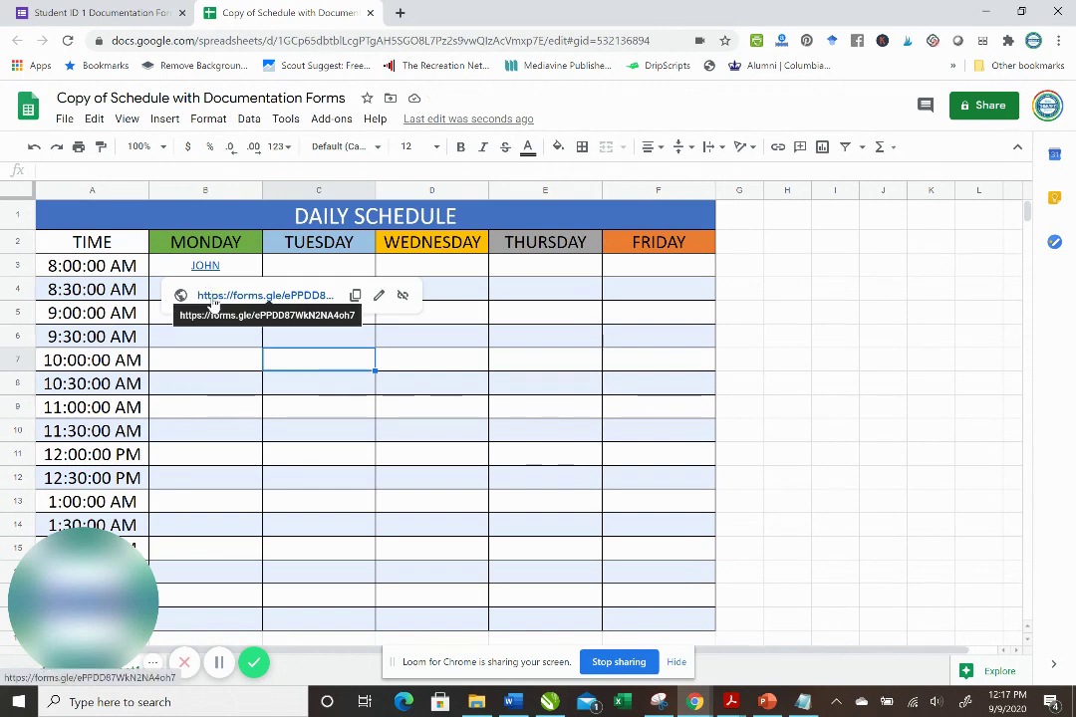
left_click(213, 296)
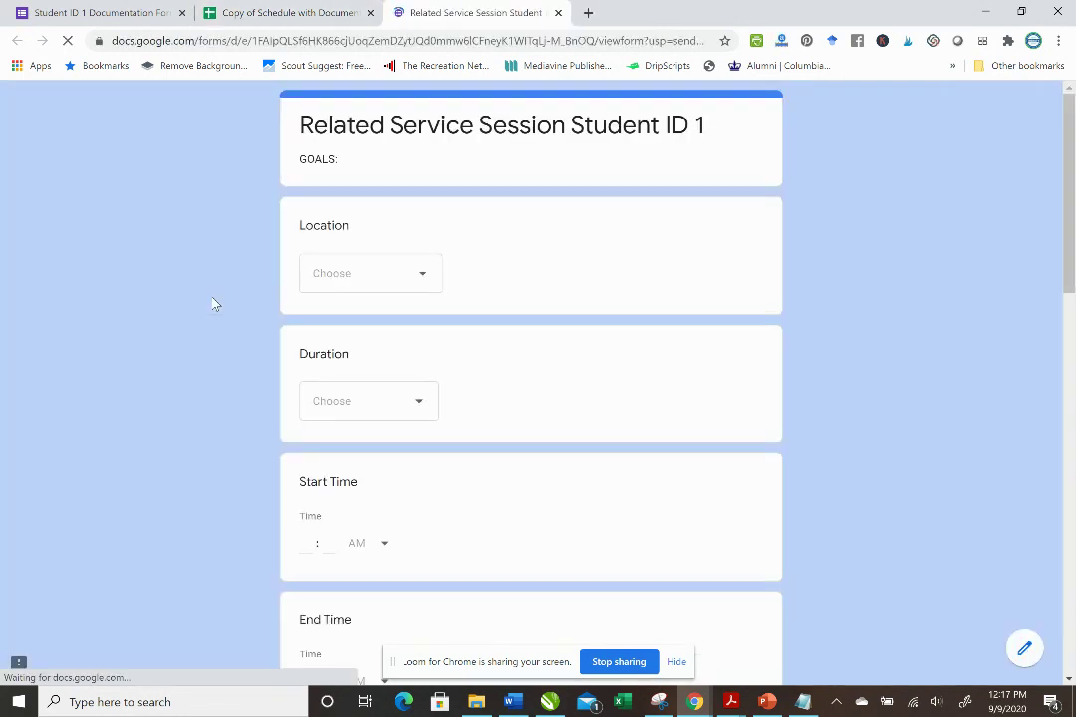
left_click(409, 291)
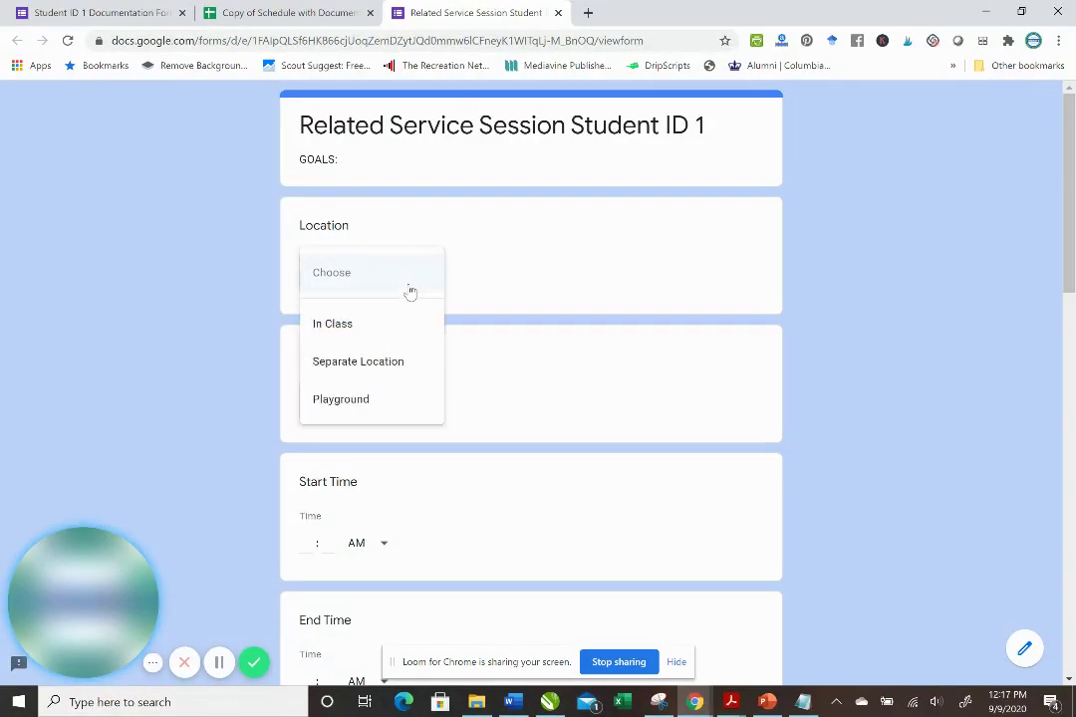
left_click(370, 400)
scroll(371, 402, "down", 1)
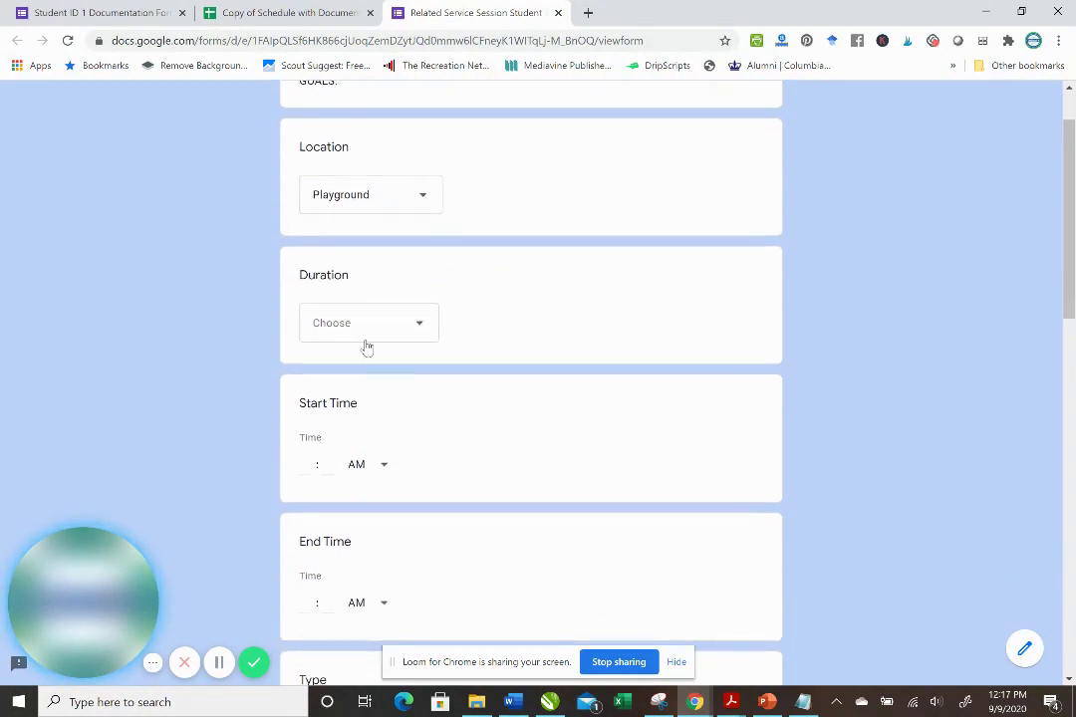
left_click(363, 334)
left_click(361, 376)
Step: Choose the Therapeutic Exercises option for Treatment Code 1 and the Therapeutic Activities option for Treatment Code 2
scroll(454, 406, "down", 3)
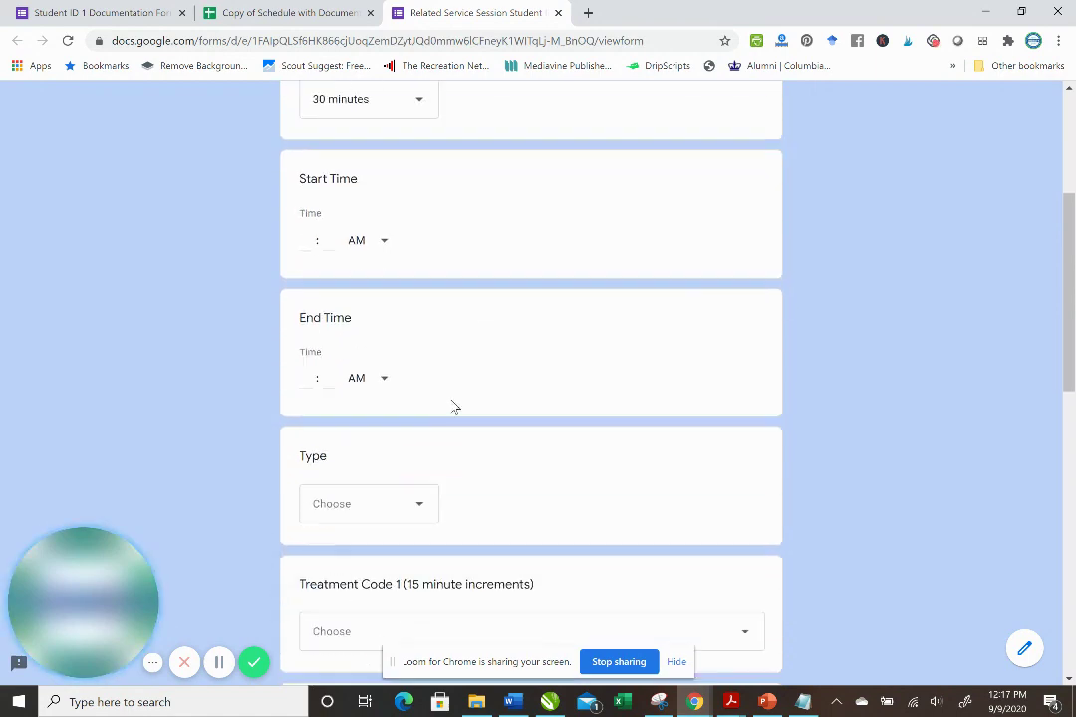
scroll(453, 406, "down", 5)
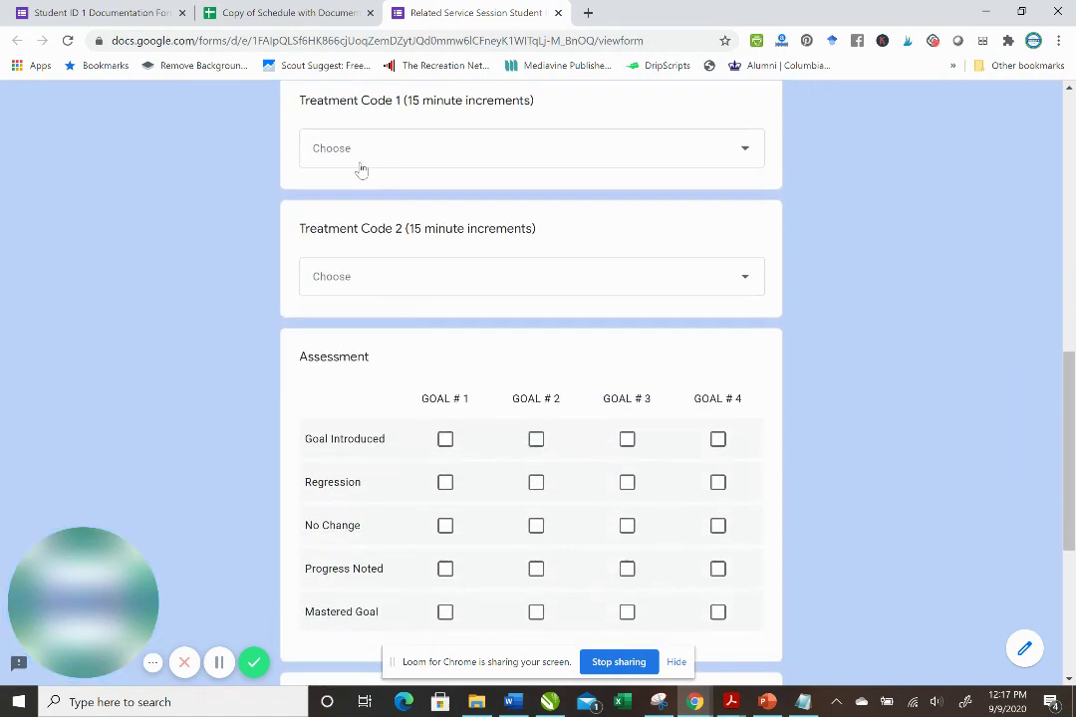
left_click(362, 167)
left_click(362, 177)
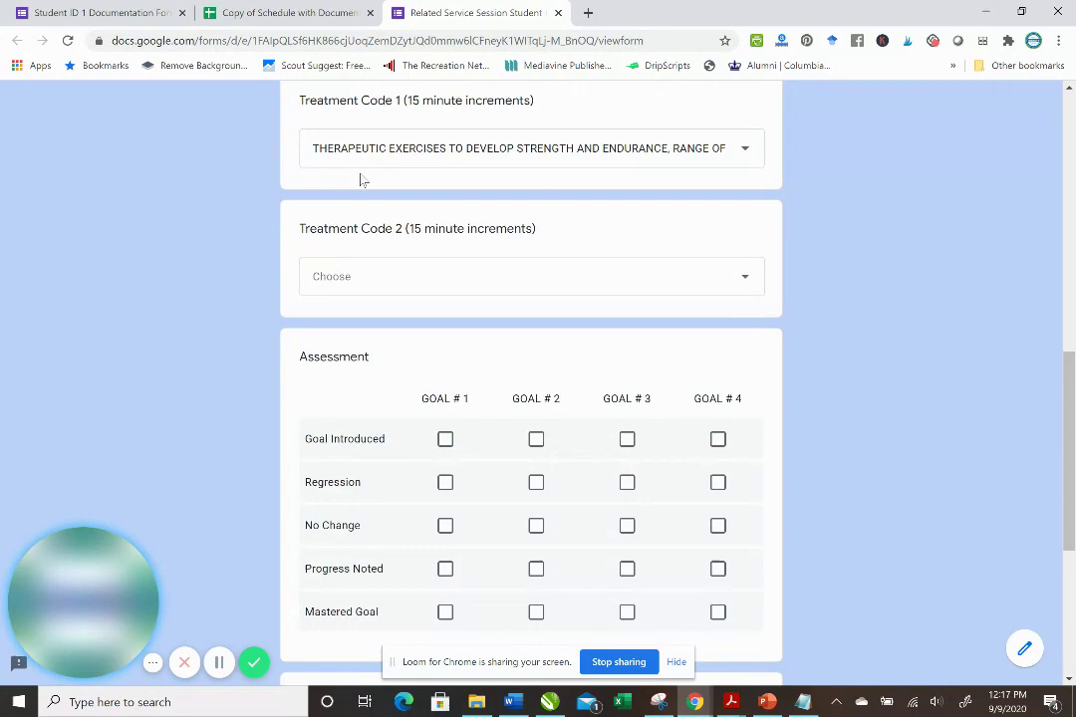
left_click(365, 287)
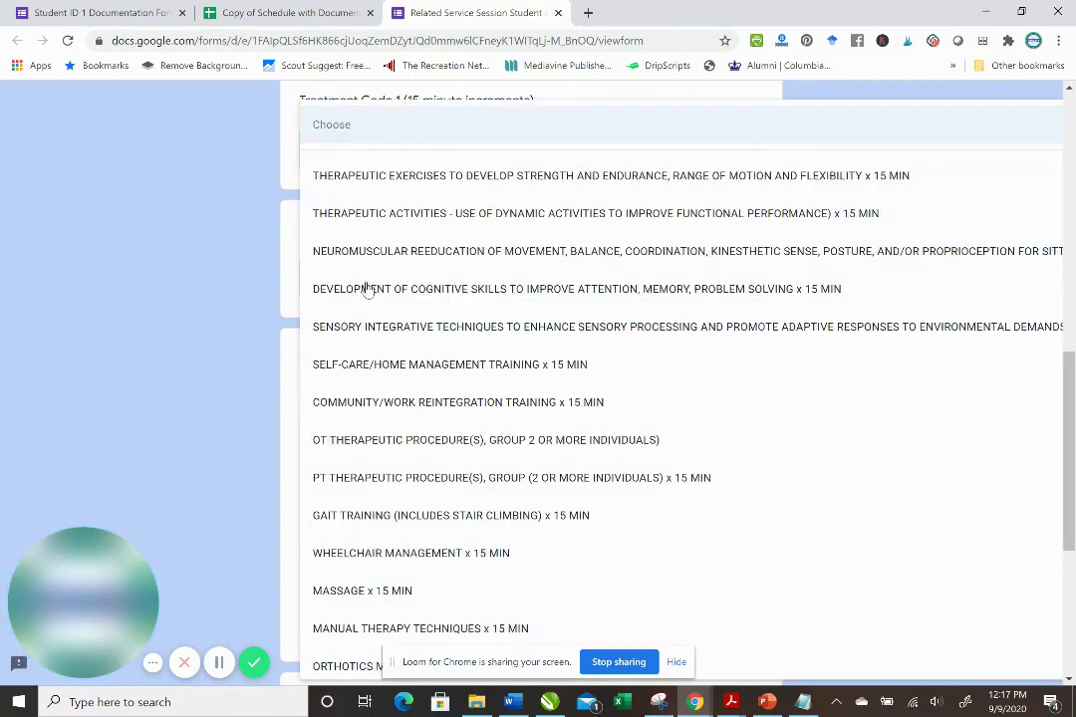
left_click(438, 215)
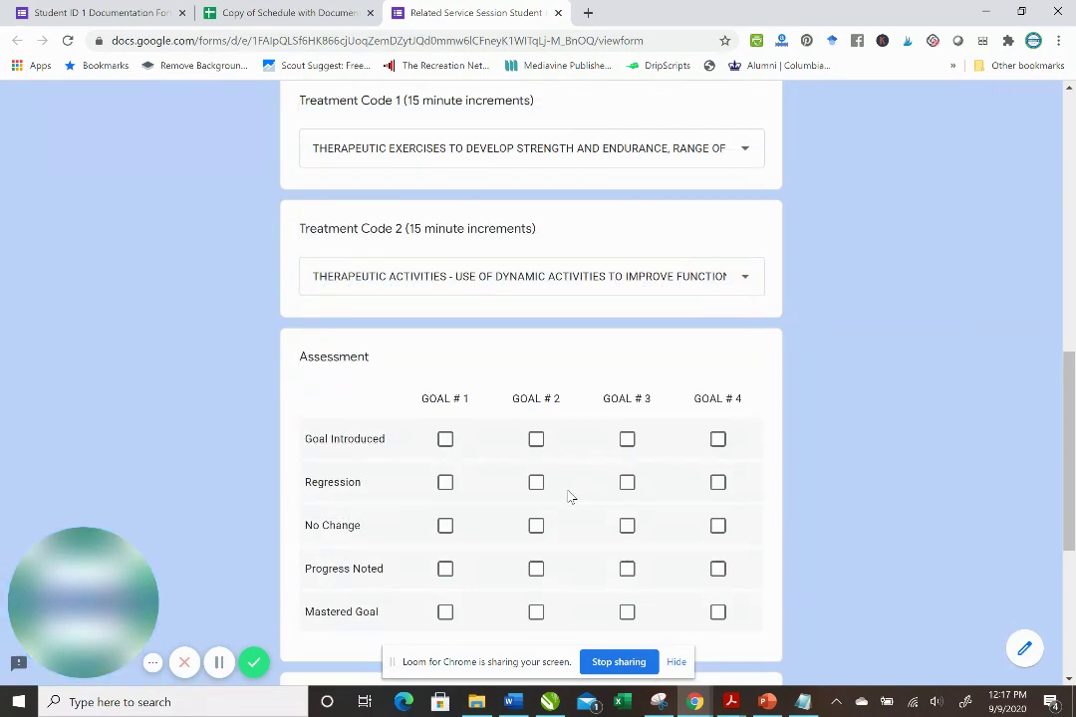
Step: In the Assessment grid, mark Progress Noted for Goal #1 and Goal Introduced for Goal #2
scroll(568, 496, "down", 2)
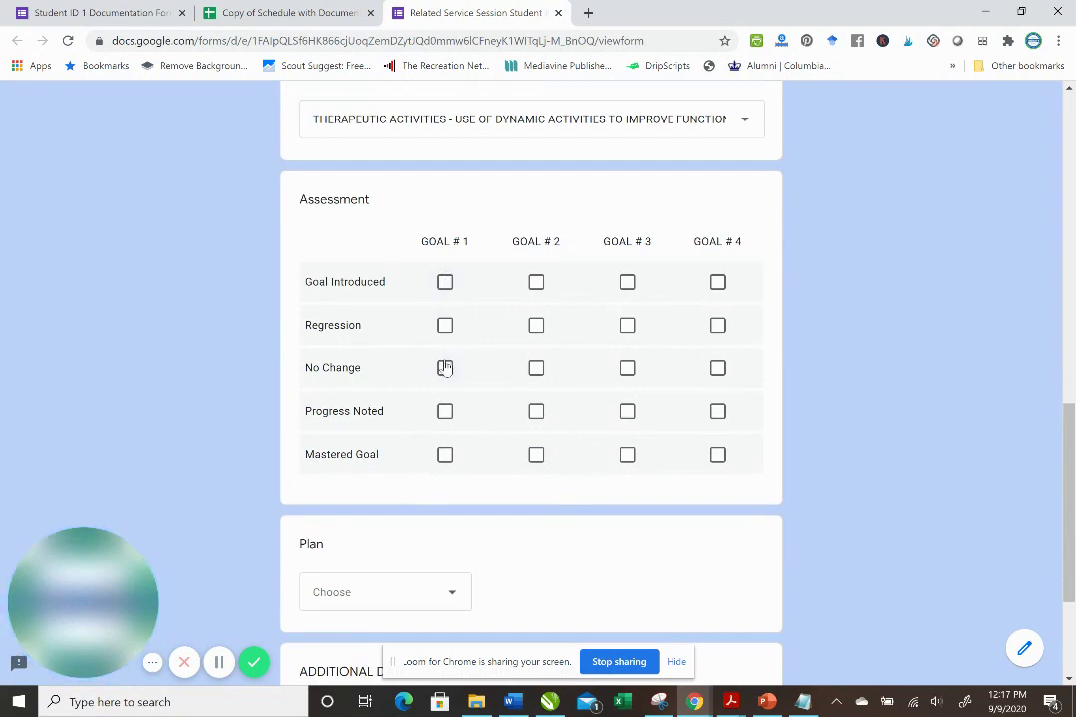
left_click(445, 415)
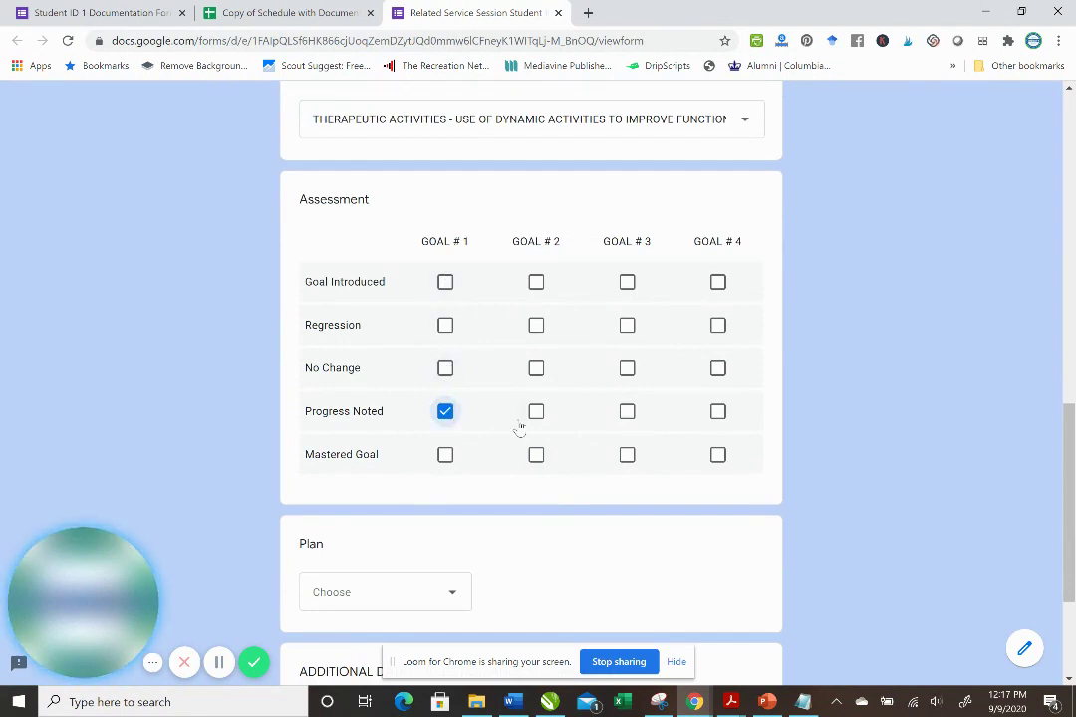
left_click(536, 282)
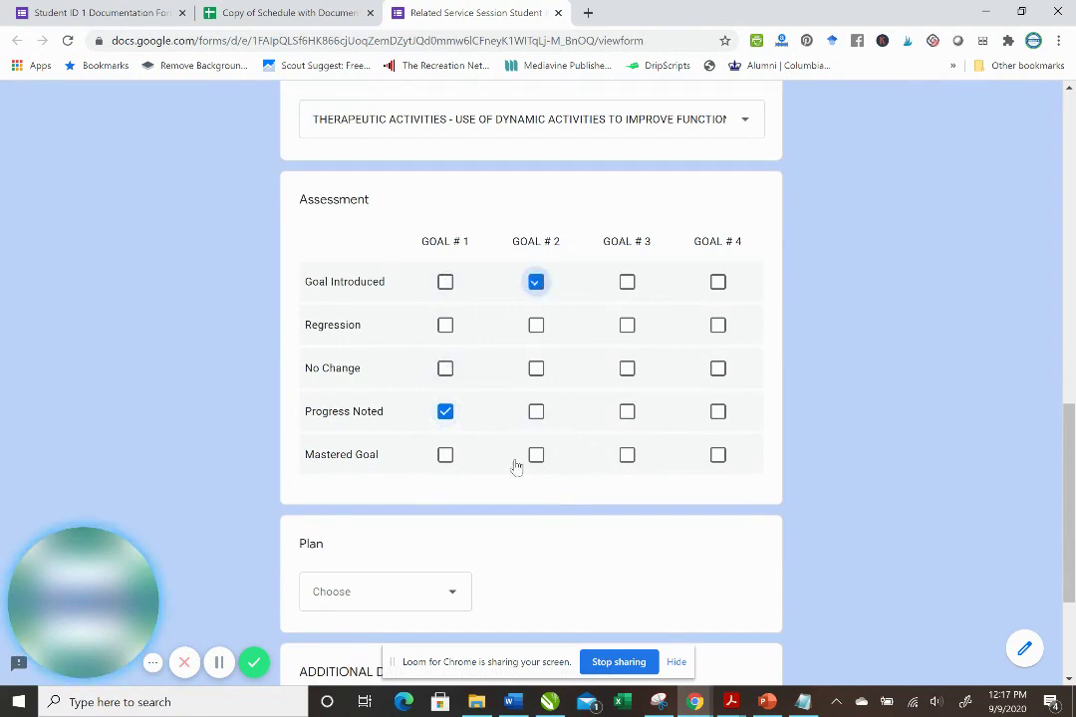
Step: Set the Plan answer to Continue services and submit the form response
scroll(481, 473, "down", 3)
left_click(409, 379)
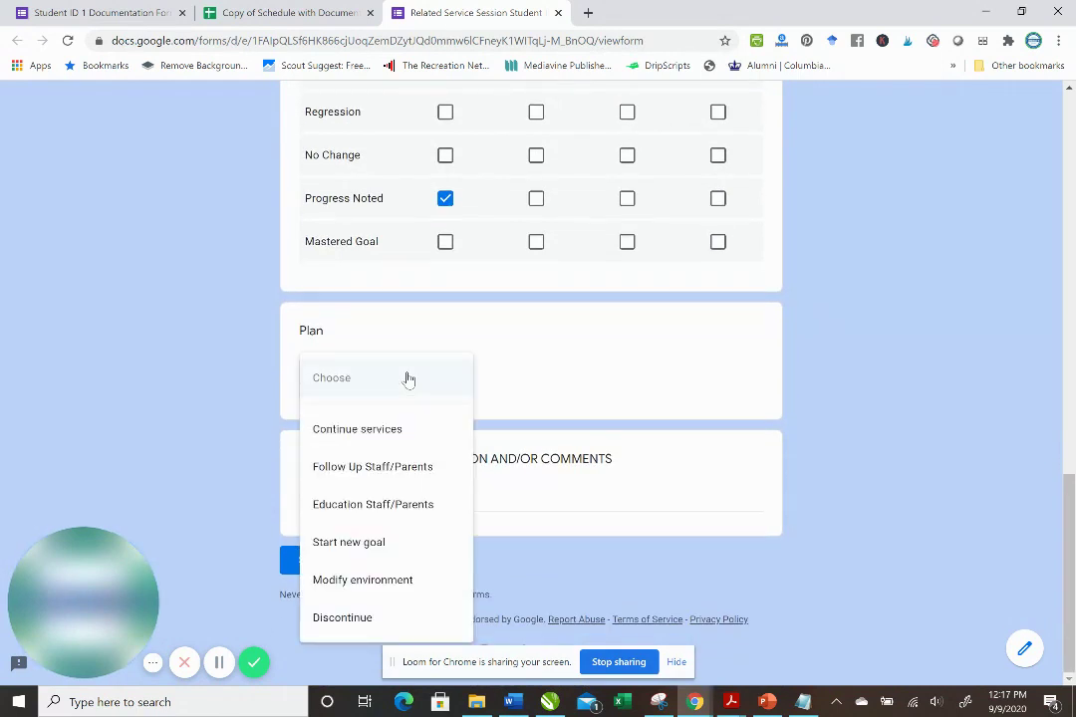
left_click(394, 428)
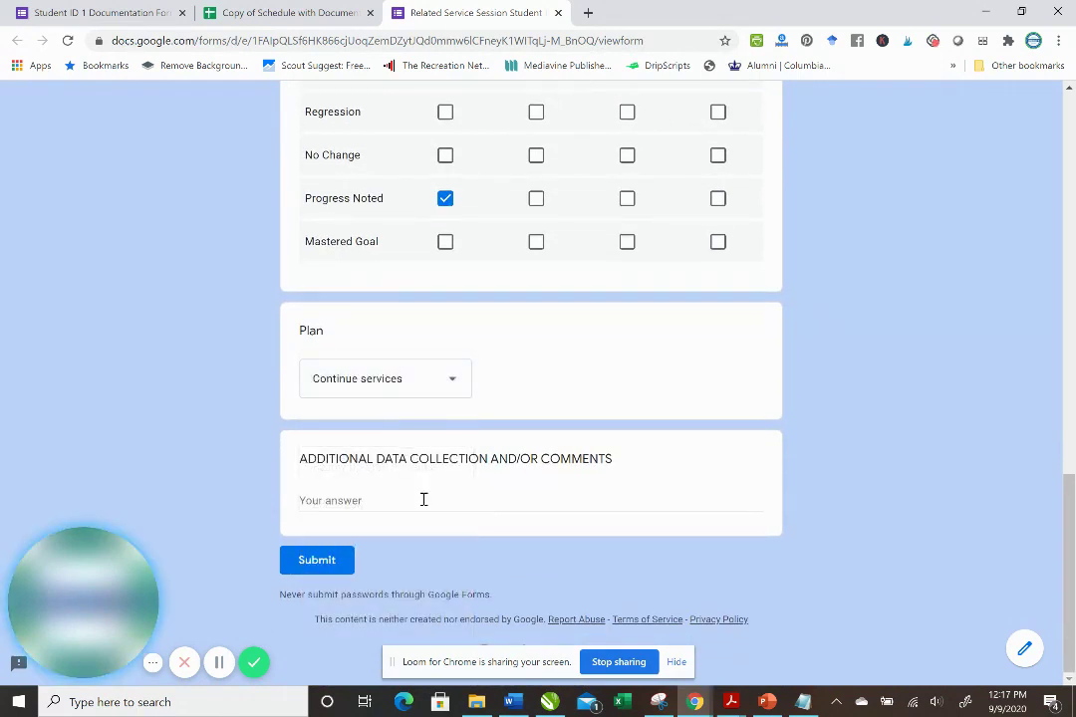
left_click(324, 564)
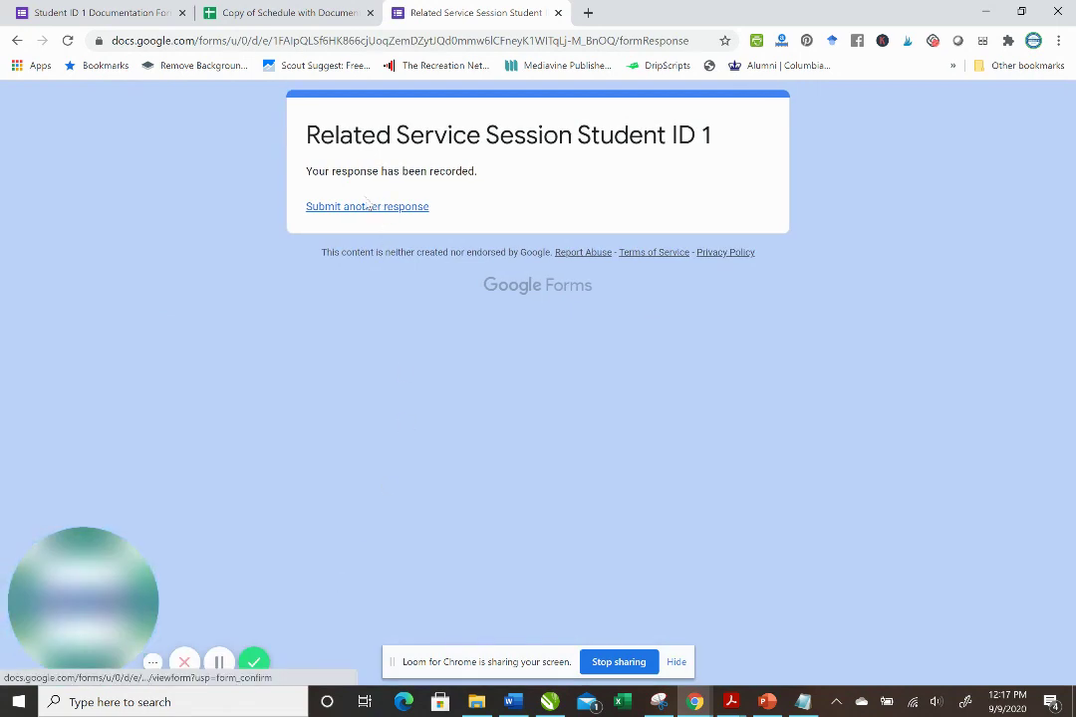
Step: Review the response summary of the Student ID 1 Documentation Form, then return to the schedule spreadsheet
left_click(94, 12)
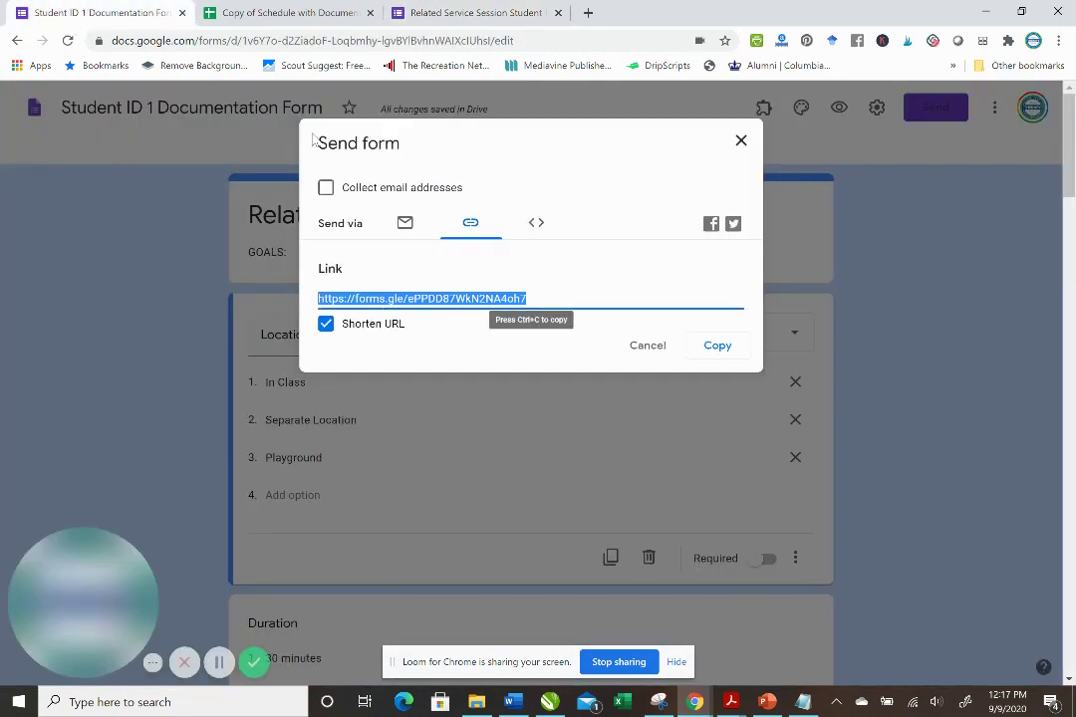
left_click(740, 141)
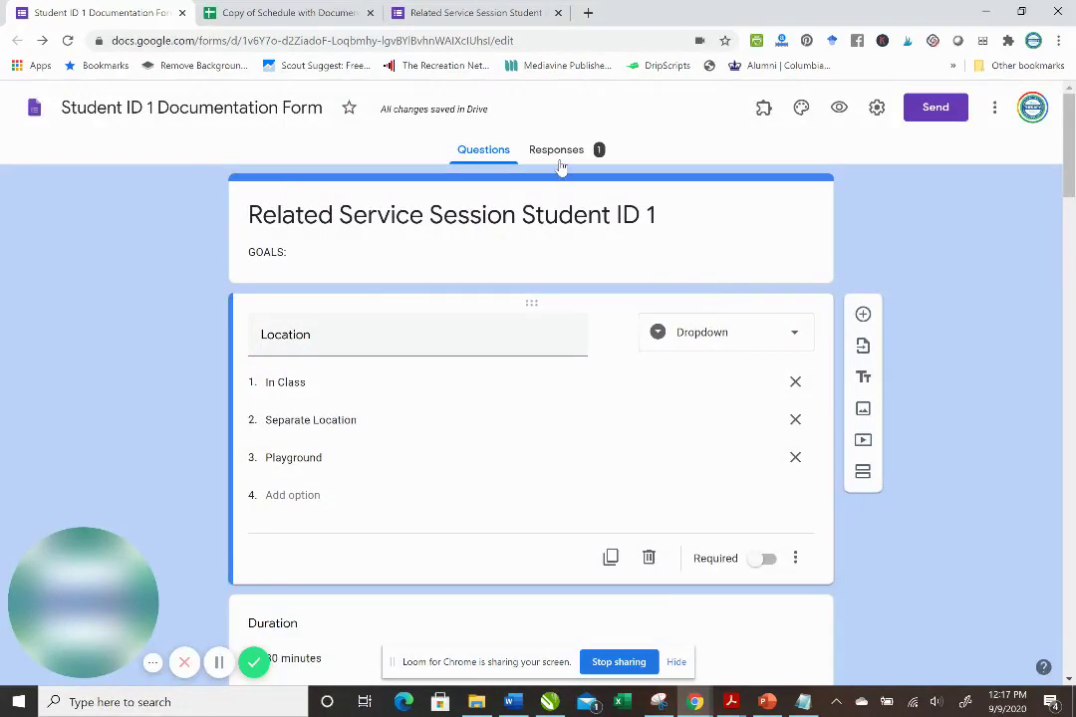
left_click(557, 151)
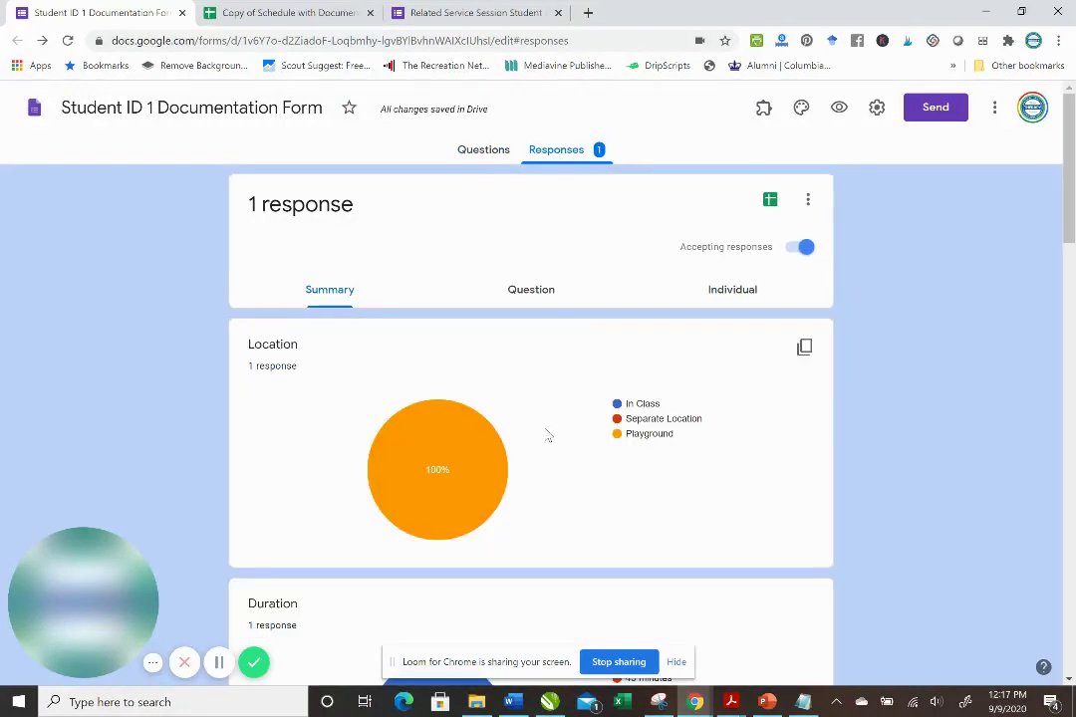
scroll(548, 437, "down", 10)
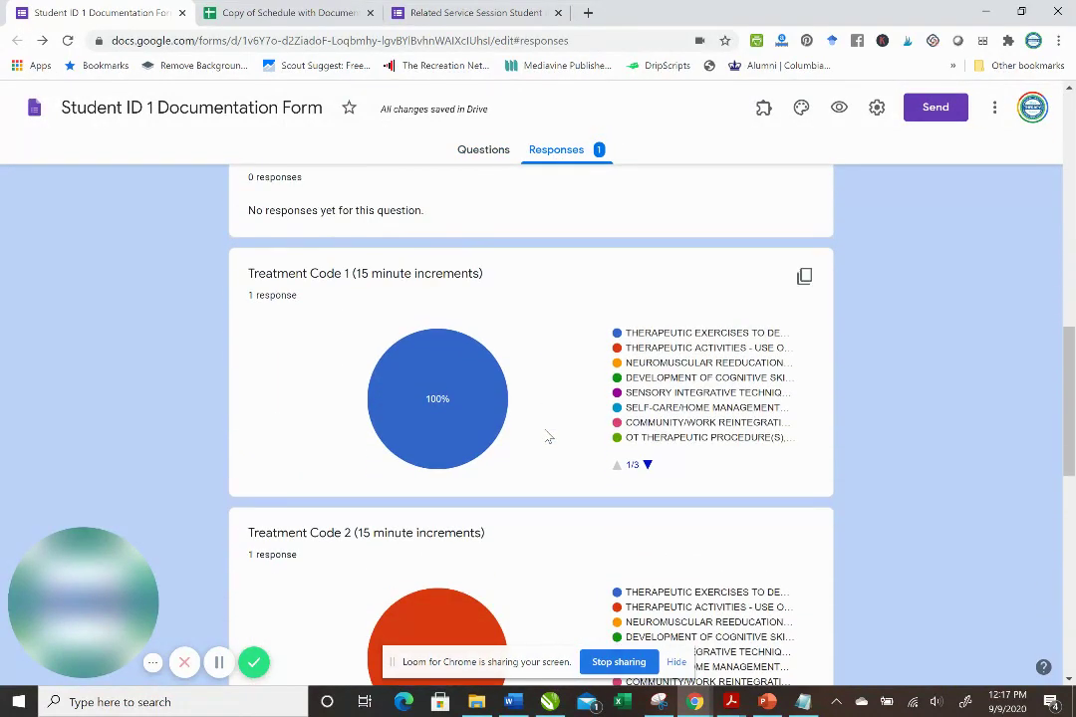
scroll(548, 436, "up", 10)
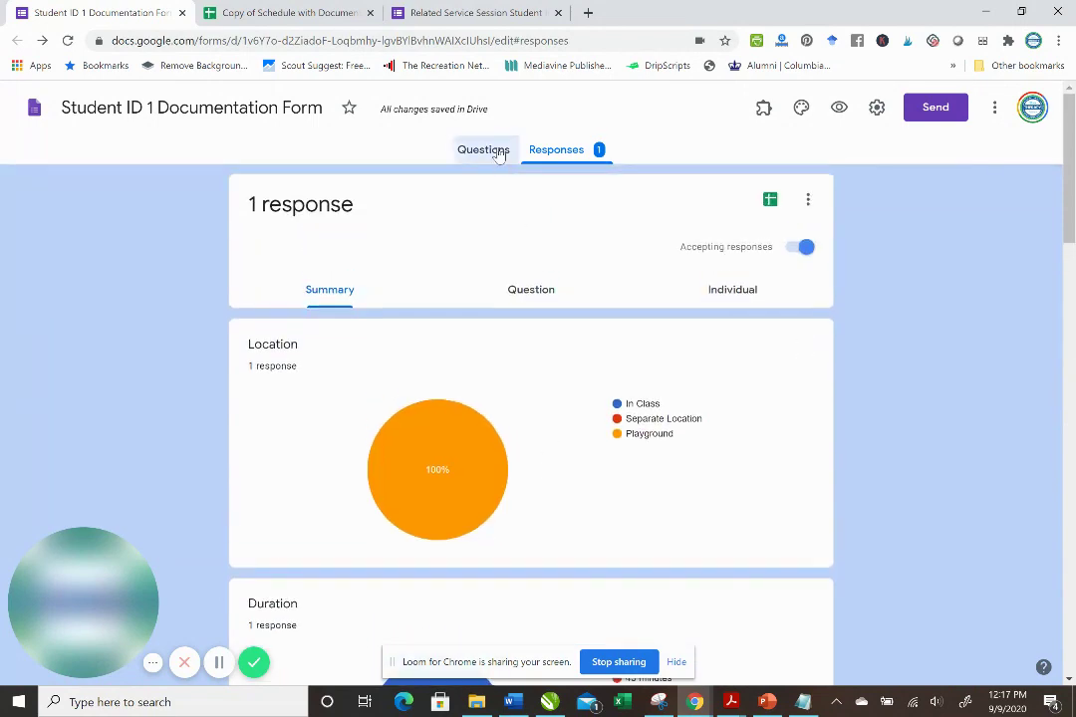
left_click(500, 155)
left_click(289, 13)
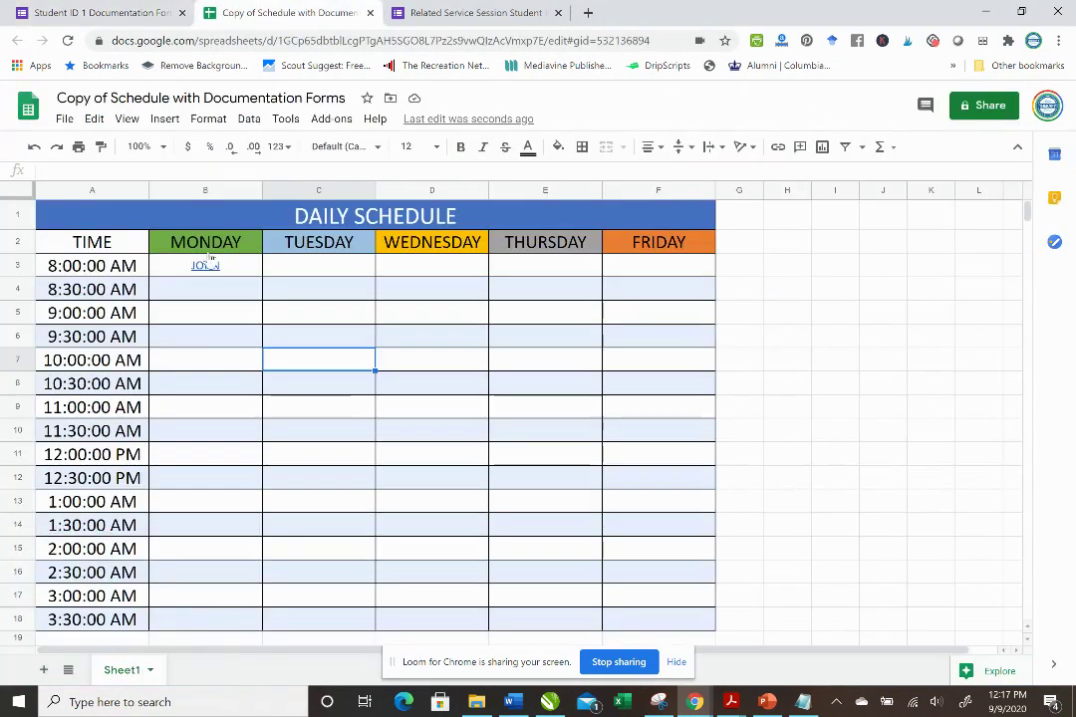
Step: Make a copy of the Student ID 1 form named "Student ID 2 Documentation Form" in My Drive
left_click(126, 20)
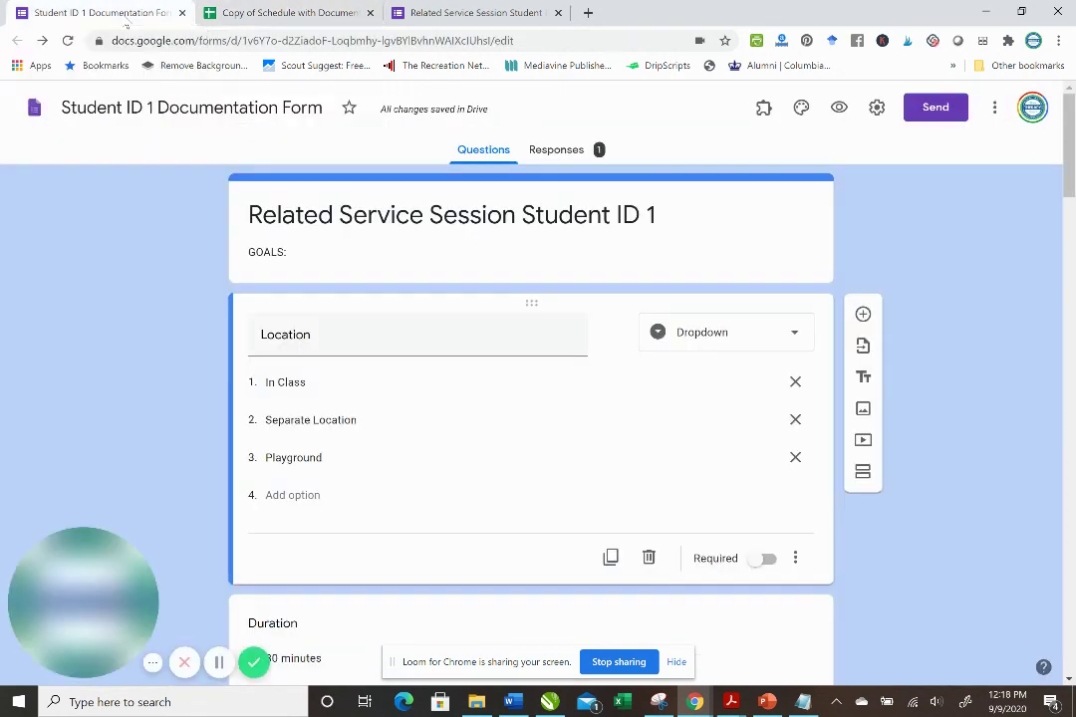
left_click(994, 111)
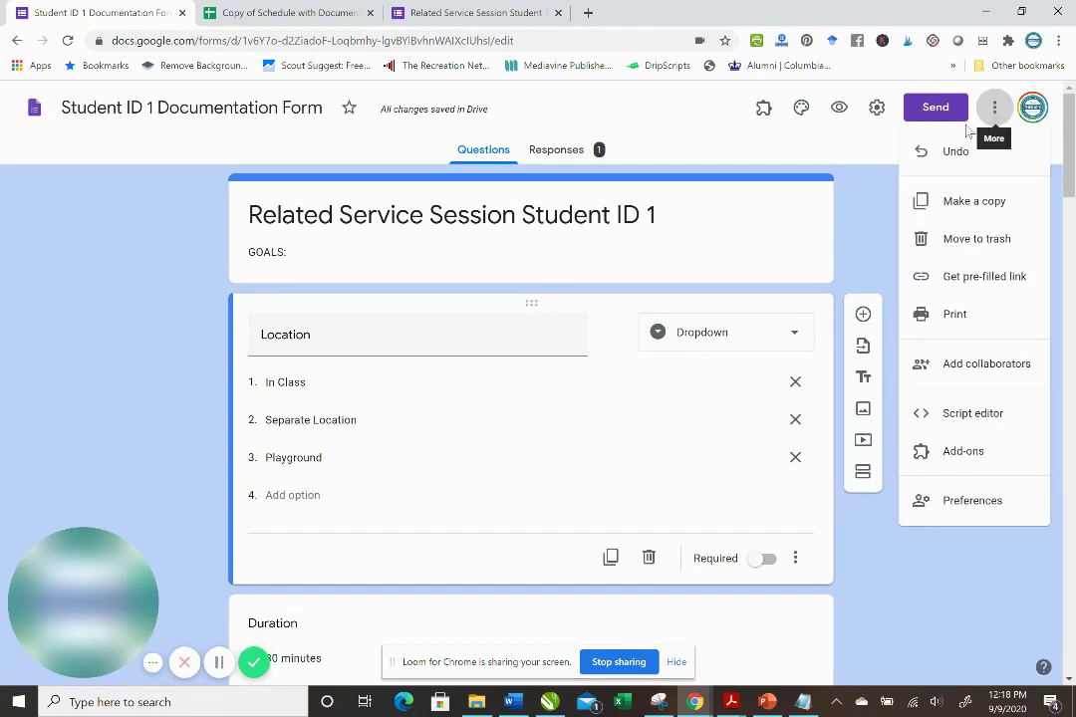
left_click(965, 203)
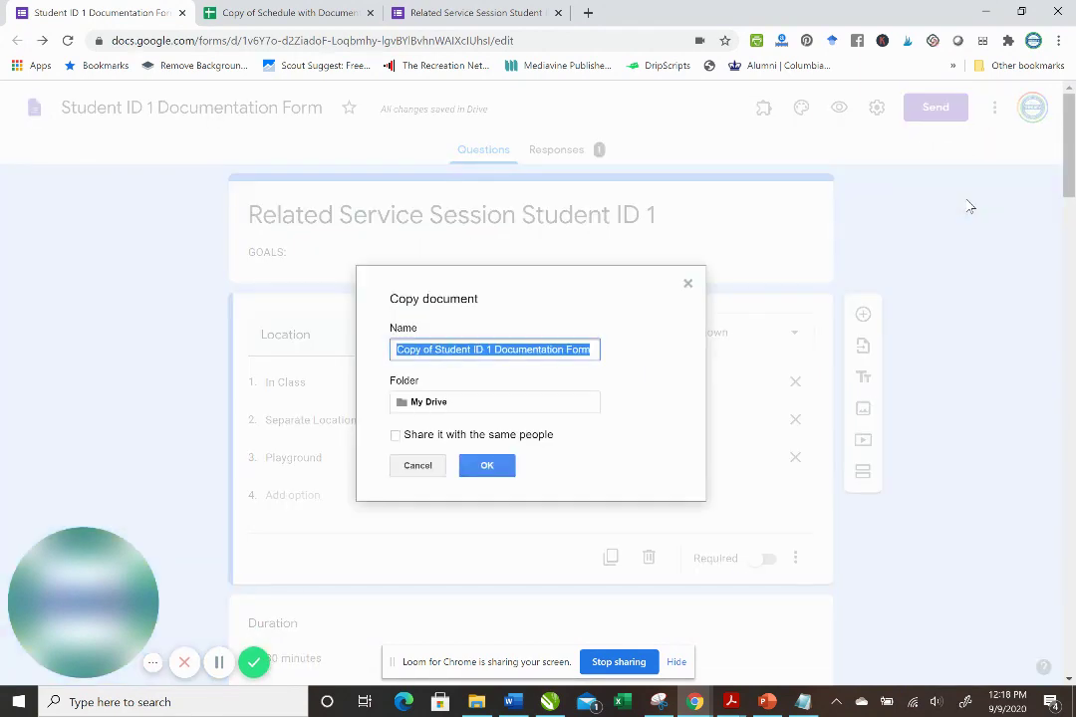
left_click(489, 351)
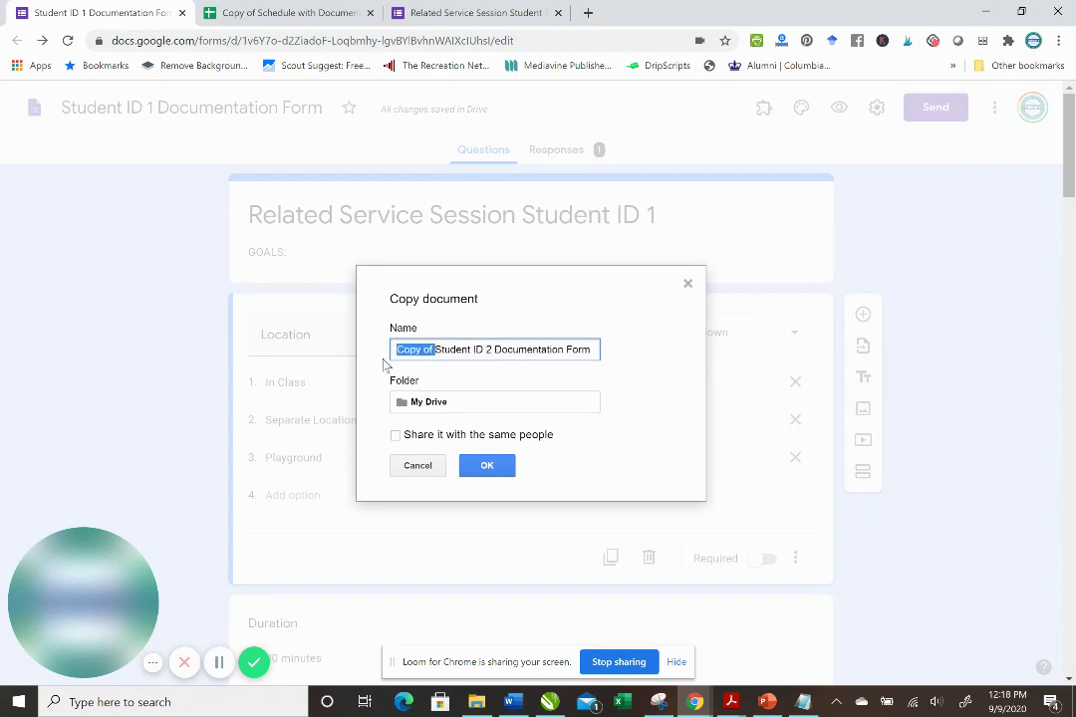
key("BackSpace")
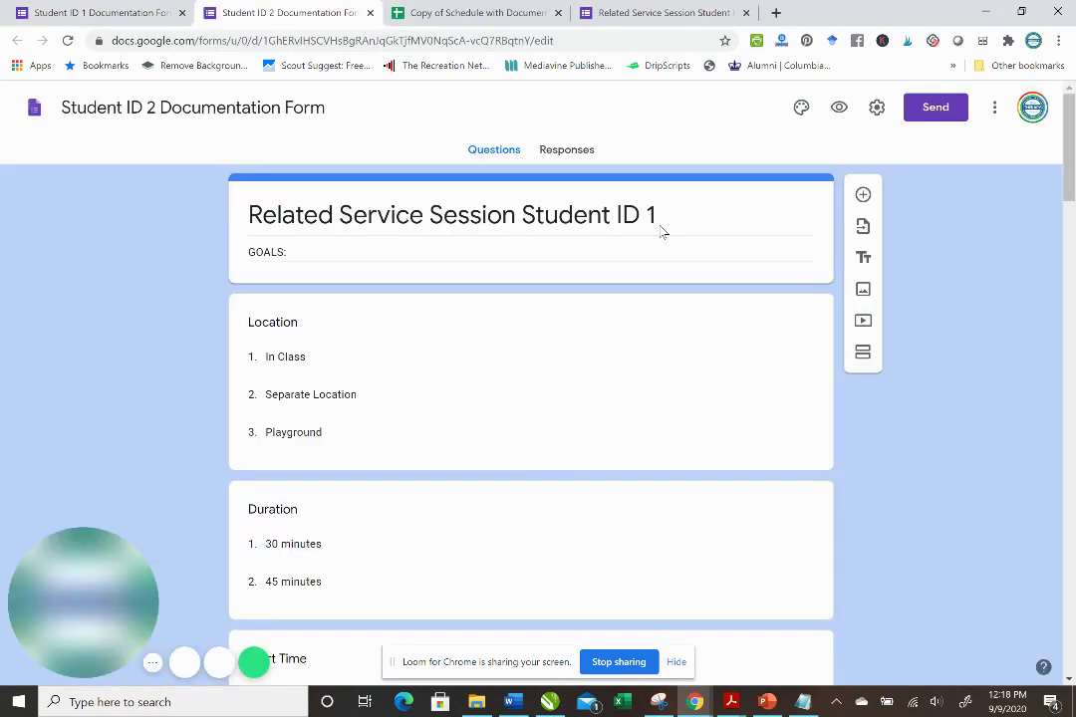
Step: Change the copied form's title to "Related Service Session Student ID 2"
left_click(660, 233)
left_click(661, 221)
key("BackSpace")
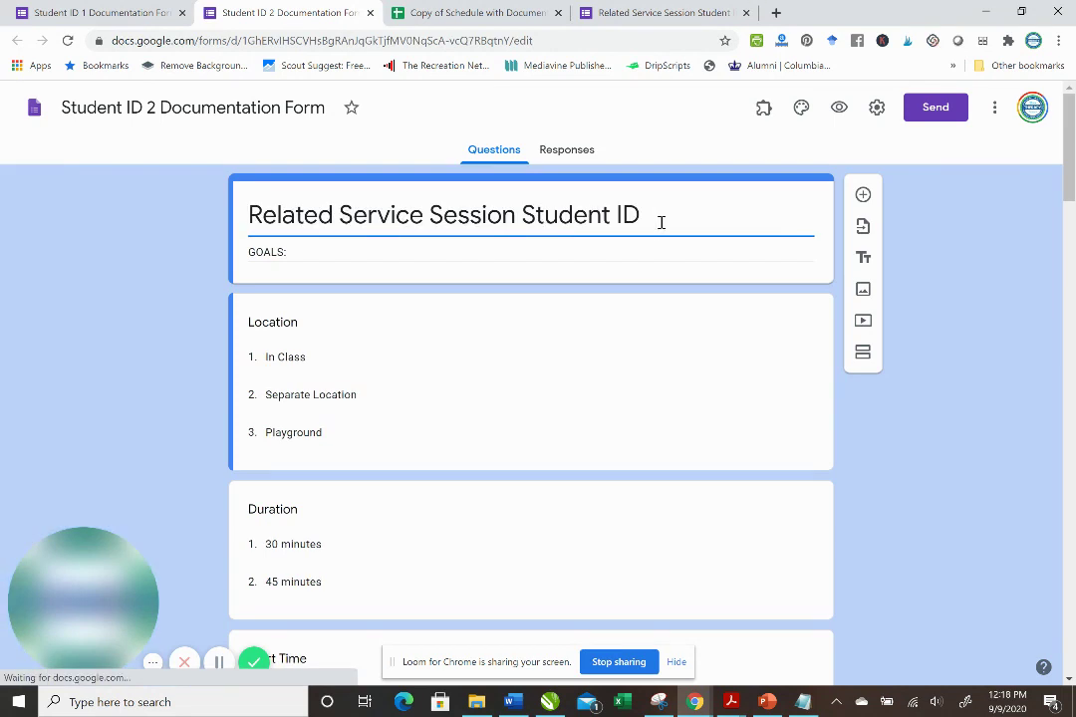
type("2")
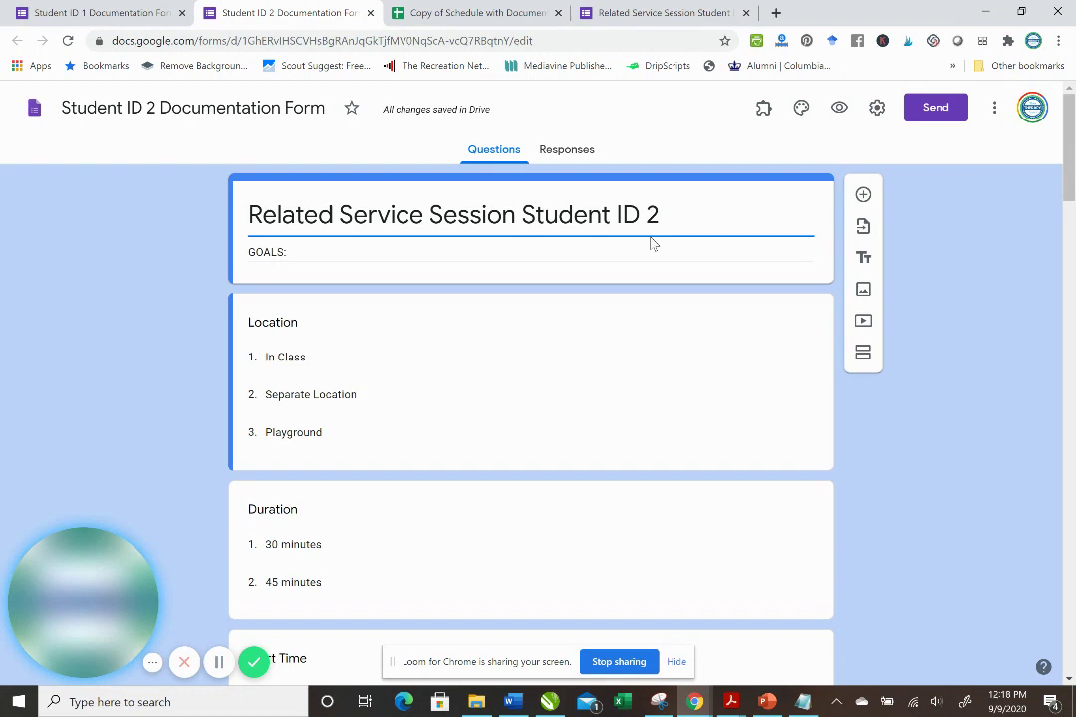
Step: Copy the Student ID 2 form's sharing link with the Shorten URL option enabled
left_click(947, 119)
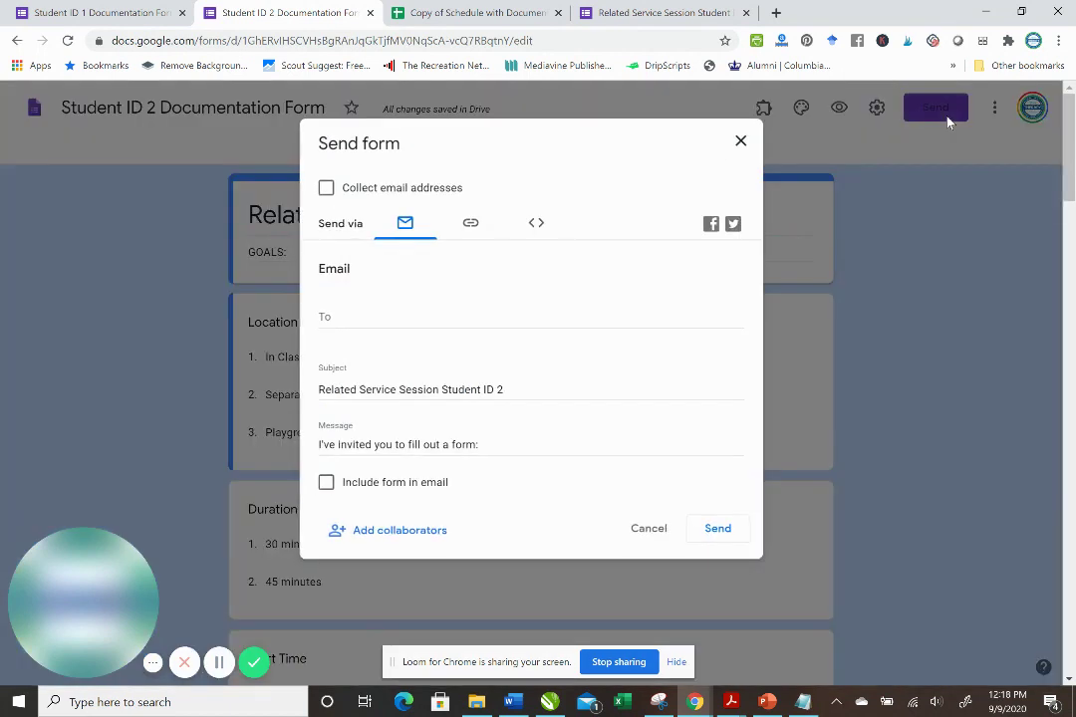
left_click(470, 224)
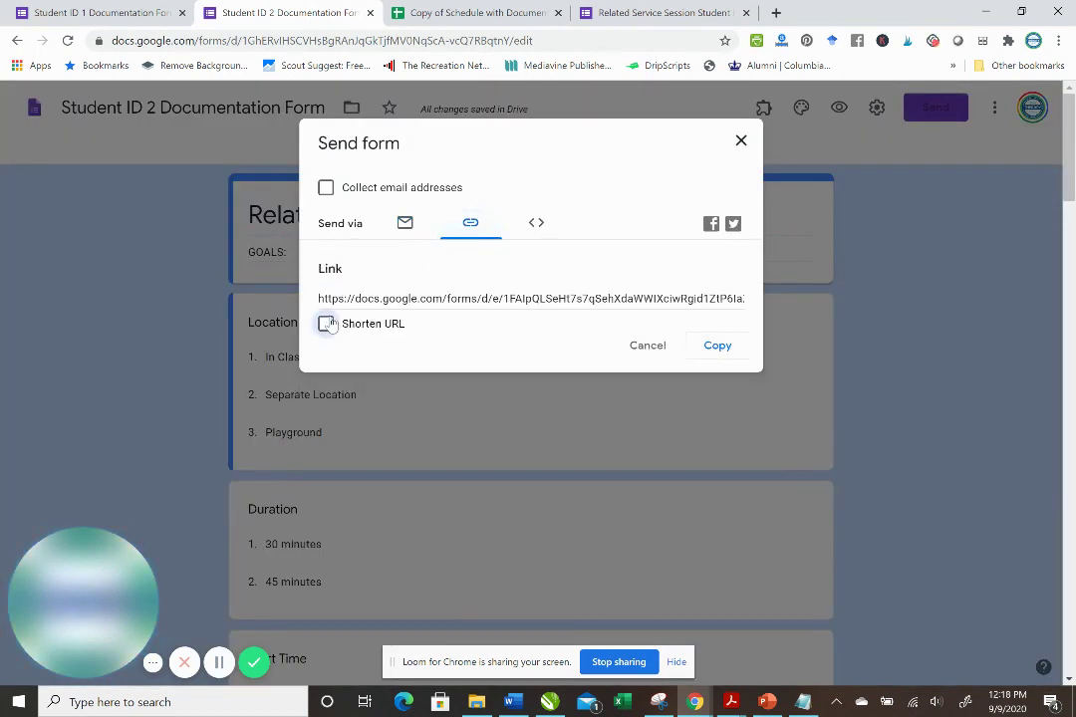
left_click(326, 324)
left_click(716, 348)
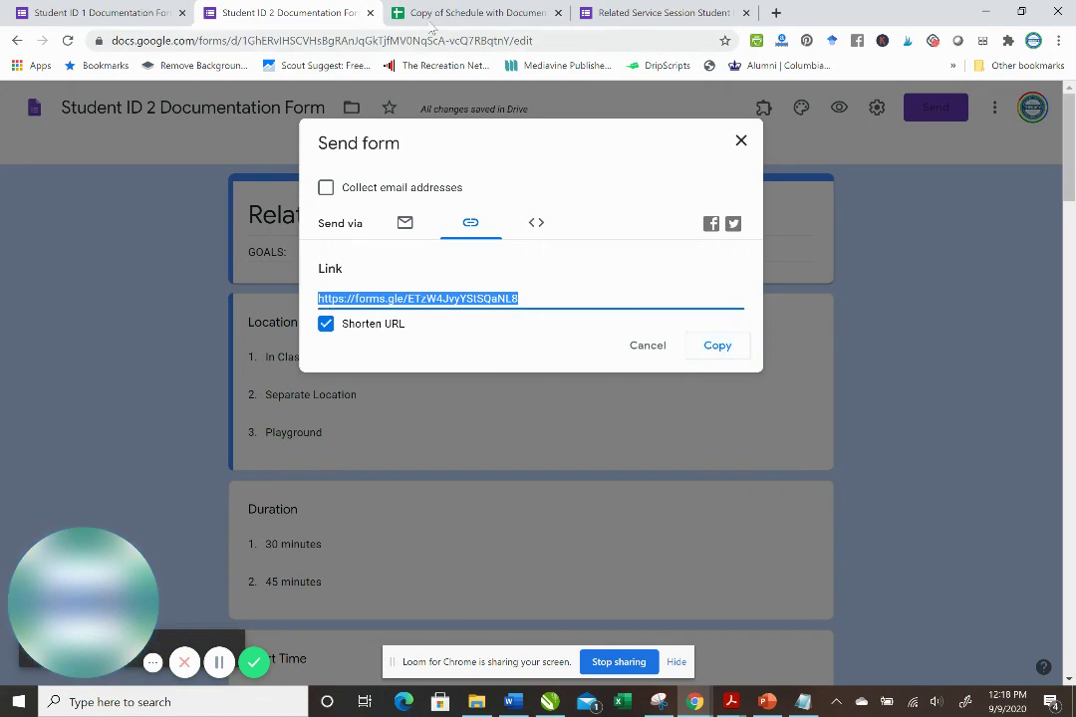
Step: Switch to the schedule spreadsheet and enter the second student's name in the Monday 8:30 AM cell
left_click(481, 12)
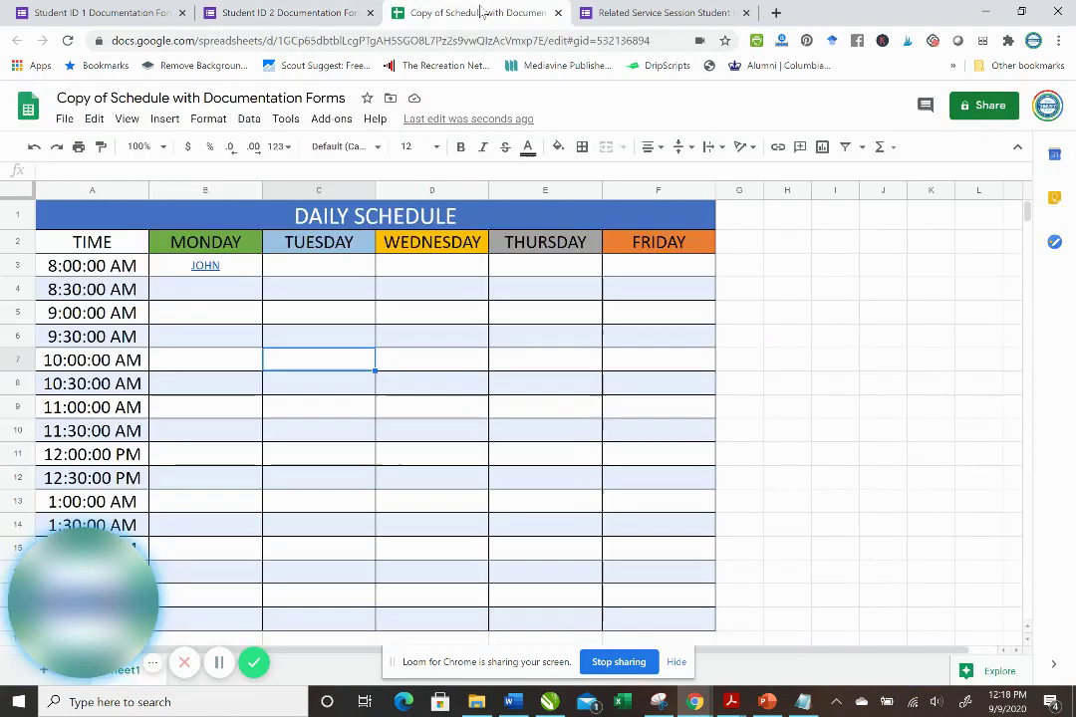
double_click(221, 291)
type("JILL")
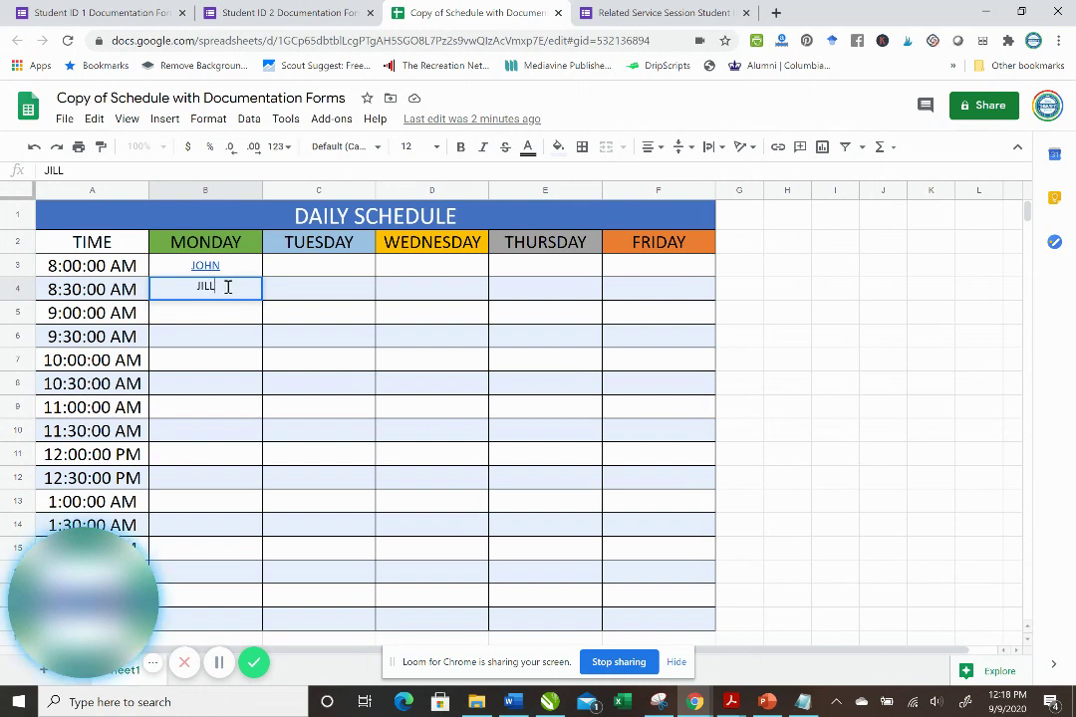
Step: Link the second student's name in the Monday 8:30 AM cell to the copied Student ID 2 form URL
double_click(233, 287)
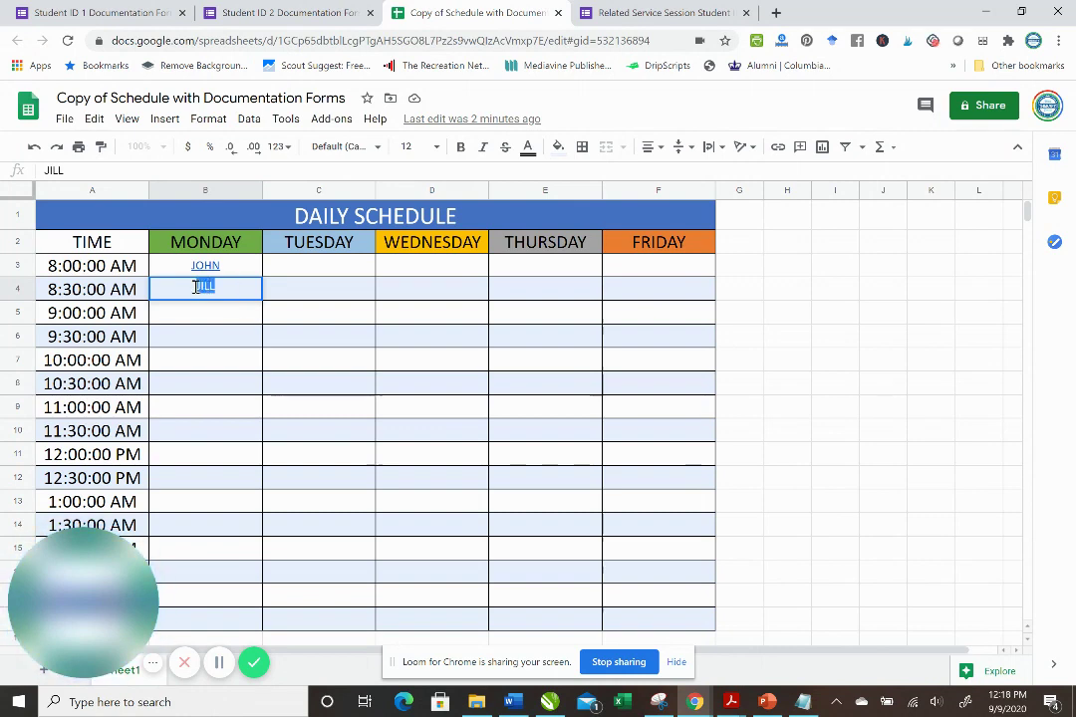
left_click(777, 146)
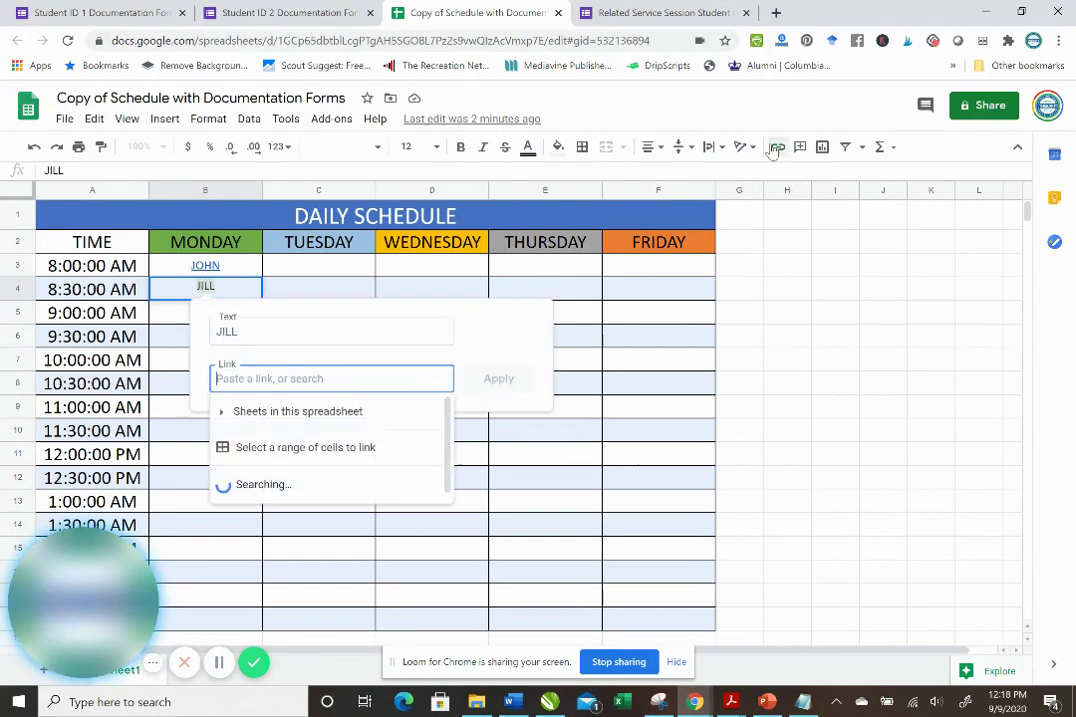
right_click(361, 383)
left_click(414, 508)
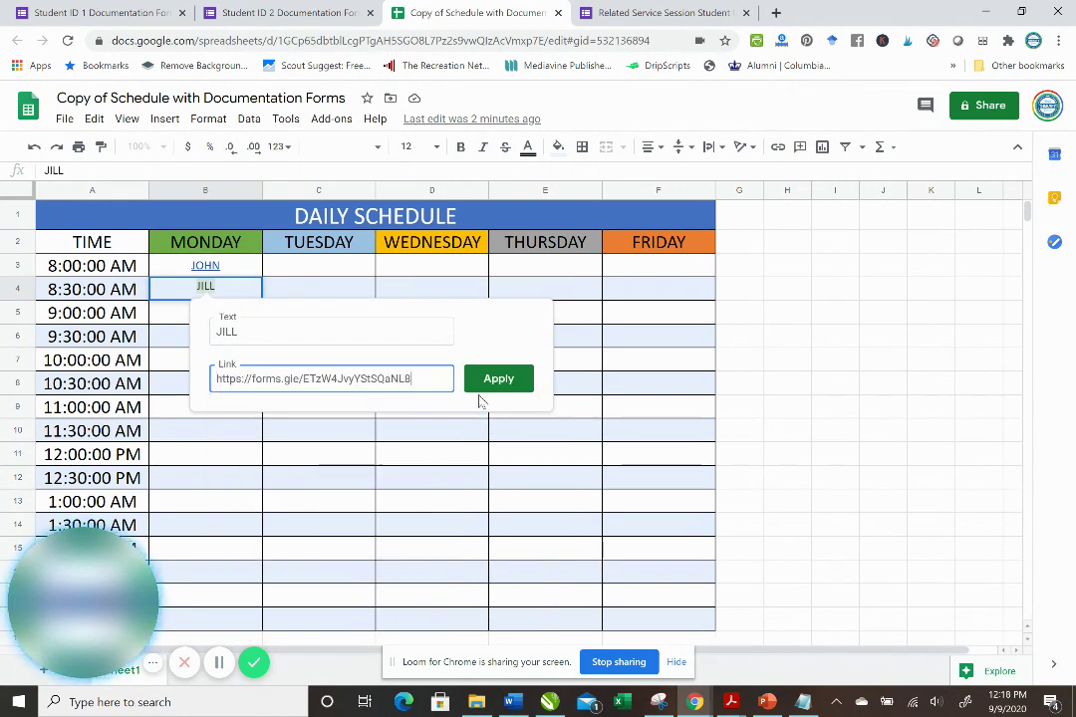
left_click(491, 380)
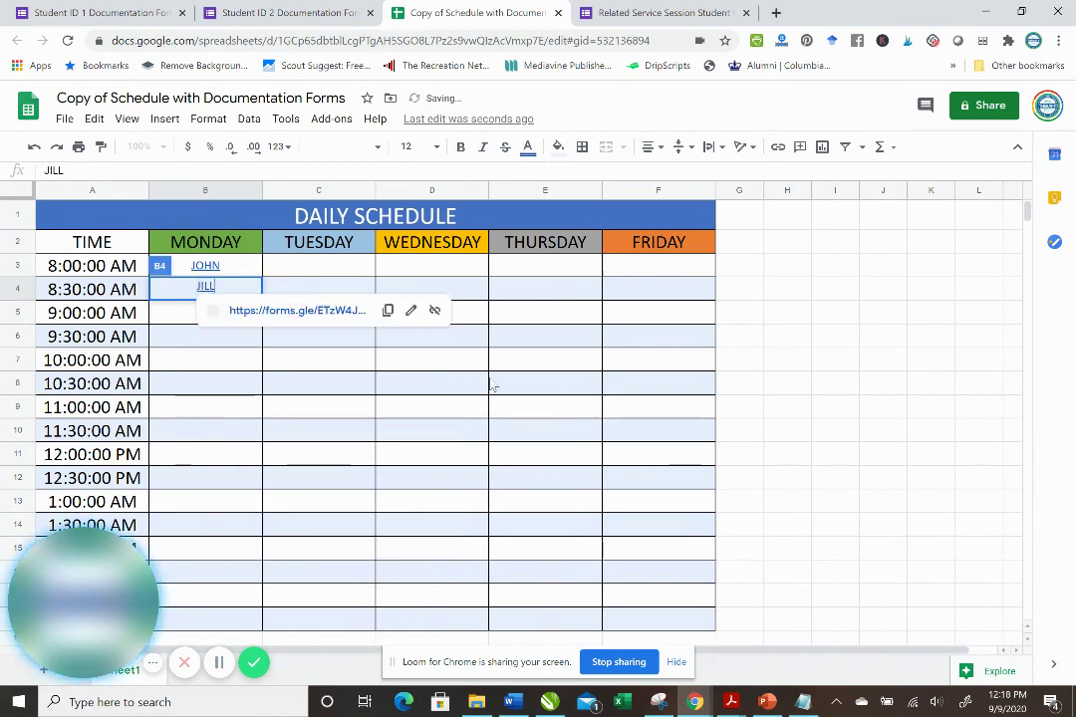
left_click(385, 383)
Step: Test the Monday 8:30 AM link by opening its form, and return to the schedule spreadsheet
mouse_move(206, 291)
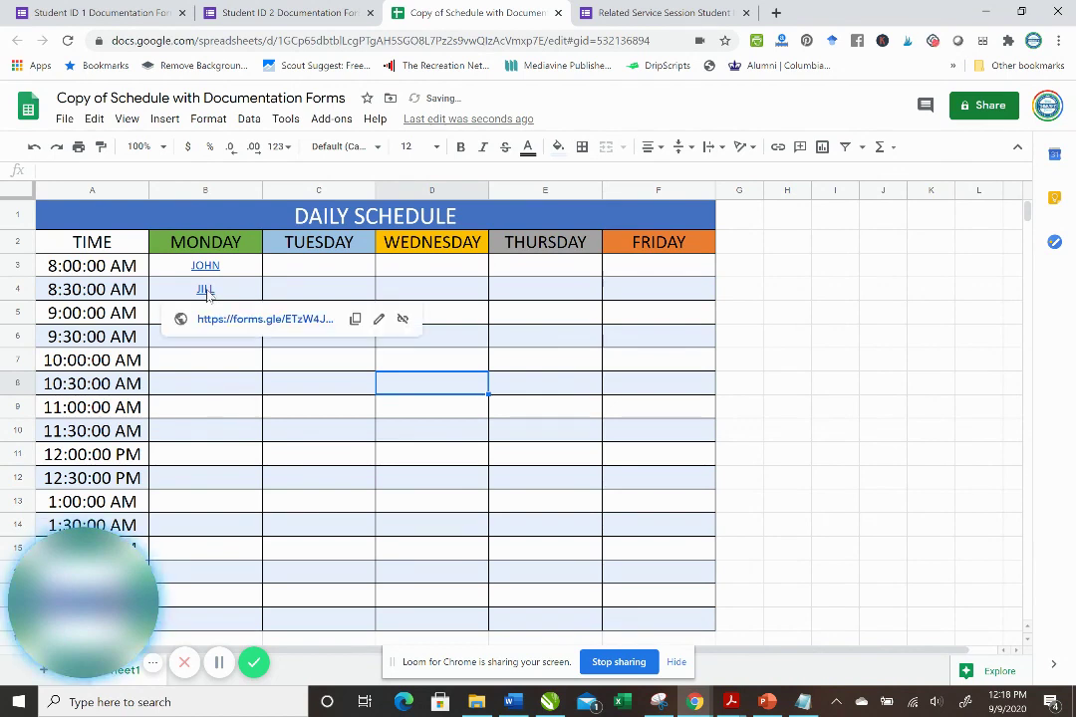
left_click(218, 321)
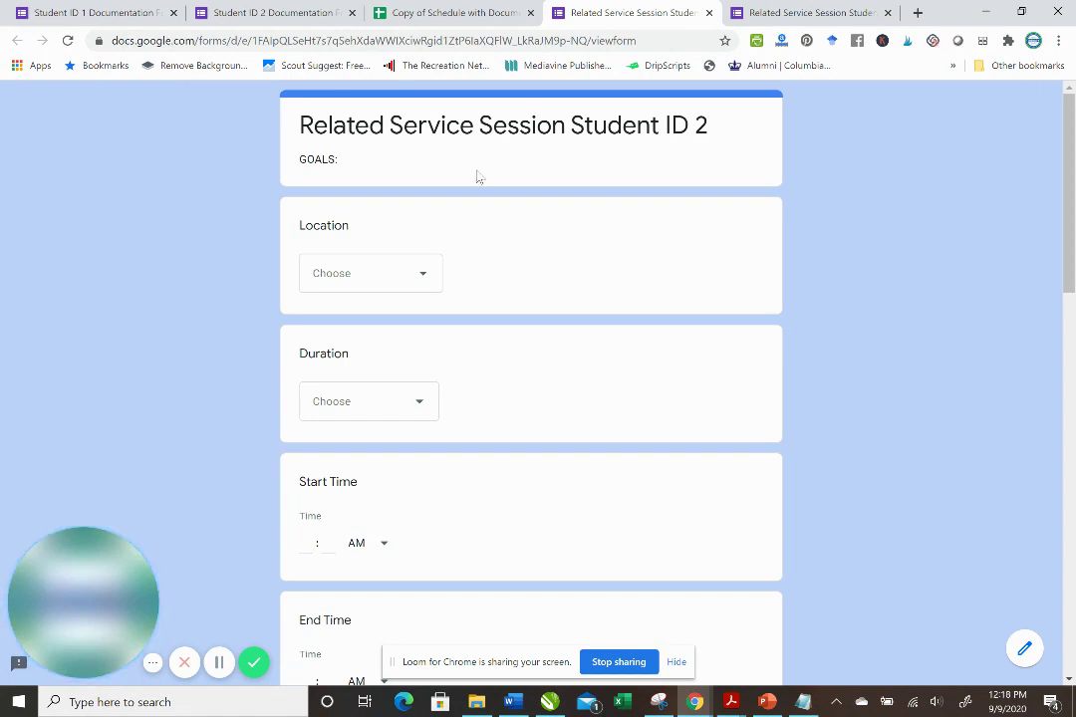
left_click(418, 18)
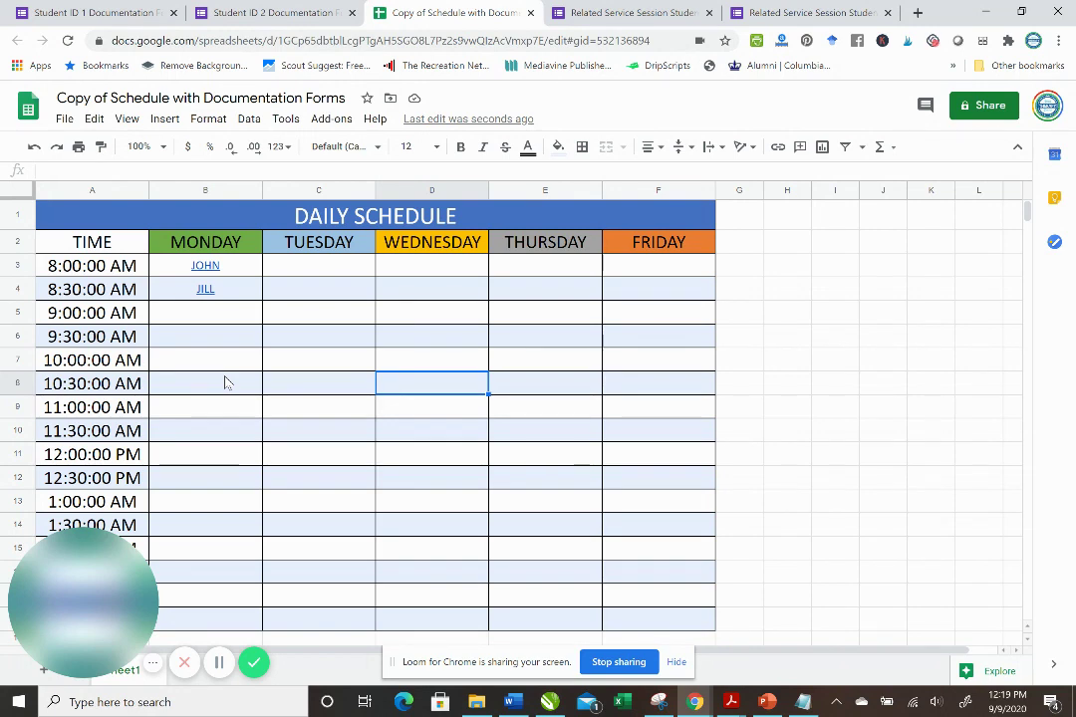
Step: Enter both students' names, separated by spaces, in the Tuesday 8:30 AM cell
mouse_move(242, 291)
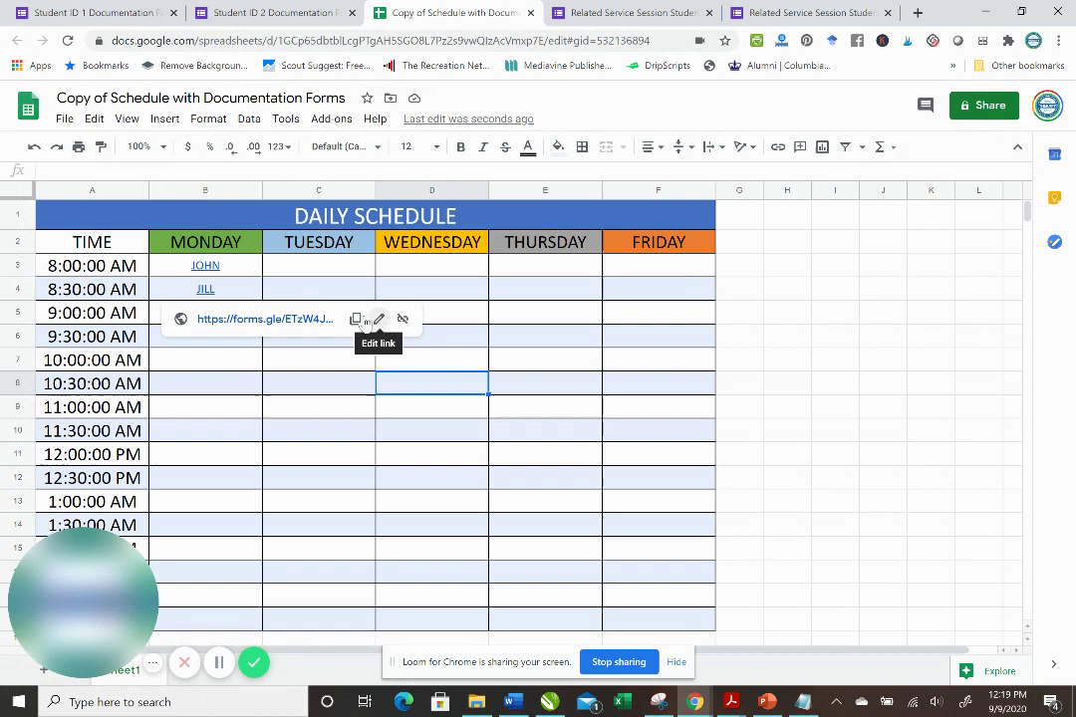
left_click(242, 290)
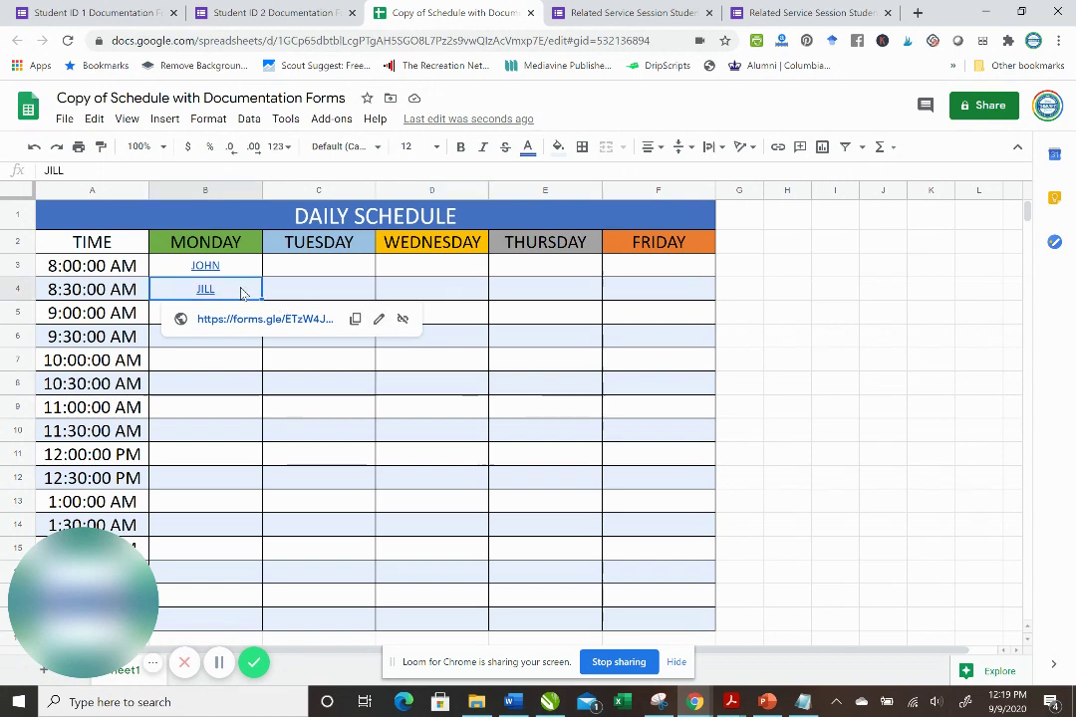
left_click(314, 290)
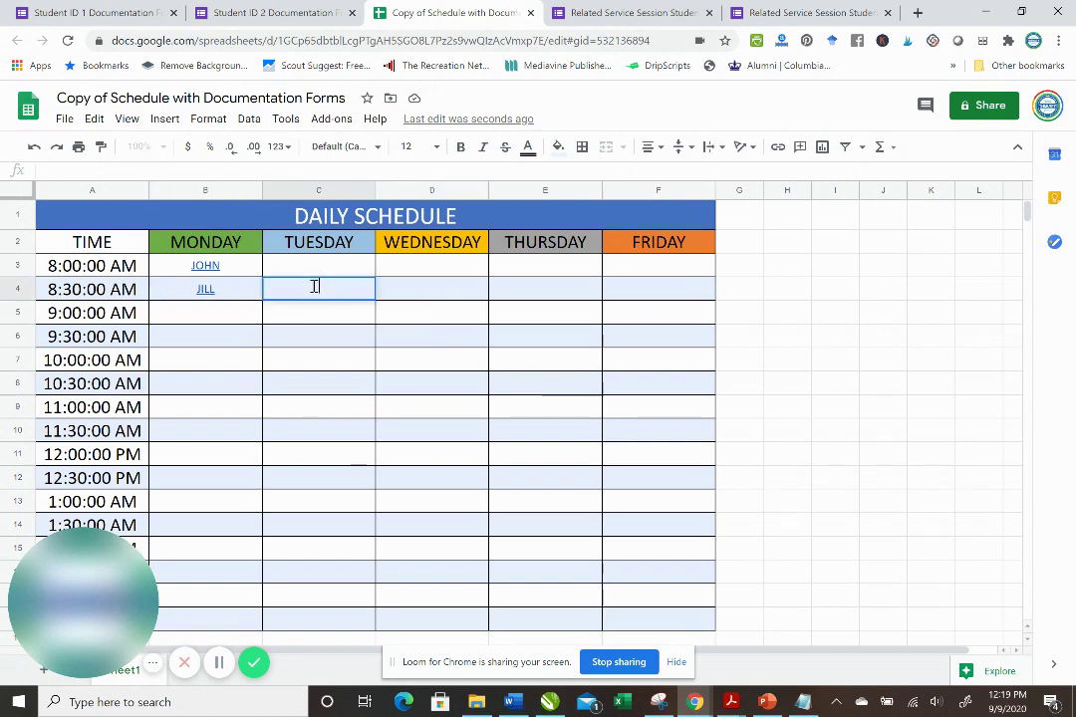
type("JOHN  JILL")
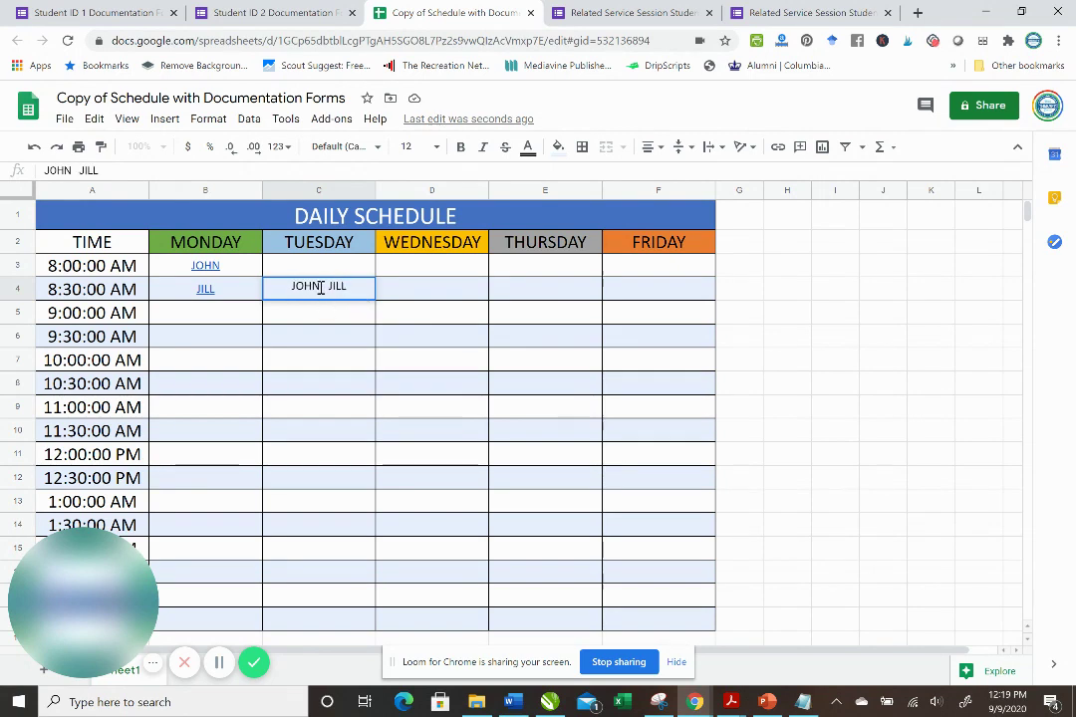
Step: Select the first student's name in the Tuesday cell and copy the Student ID 1 form's shortened sharing link
left_click_drag(321, 288, 290, 288)
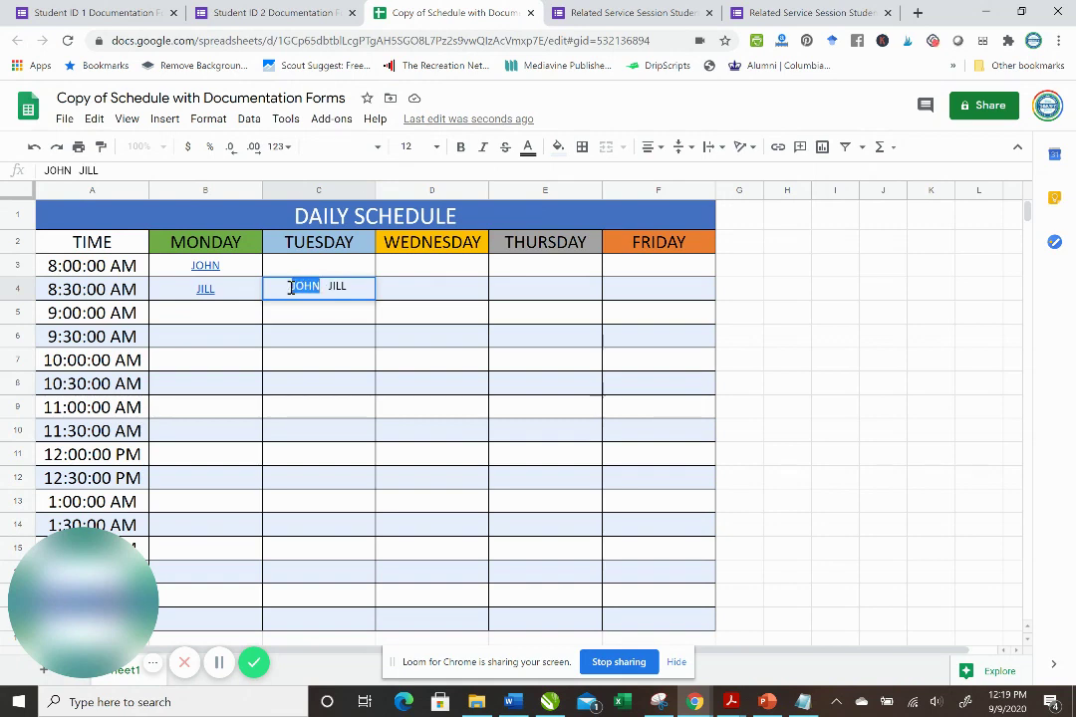
left_click(95, 12)
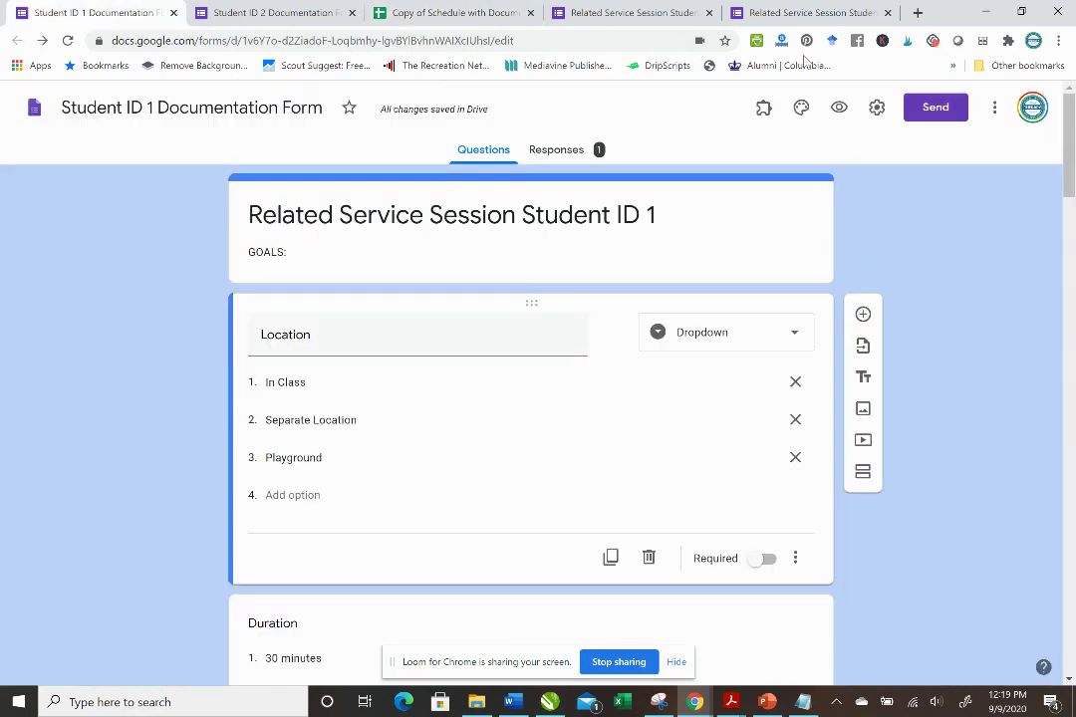
left_click(932, 107)
left_click(472, 224)
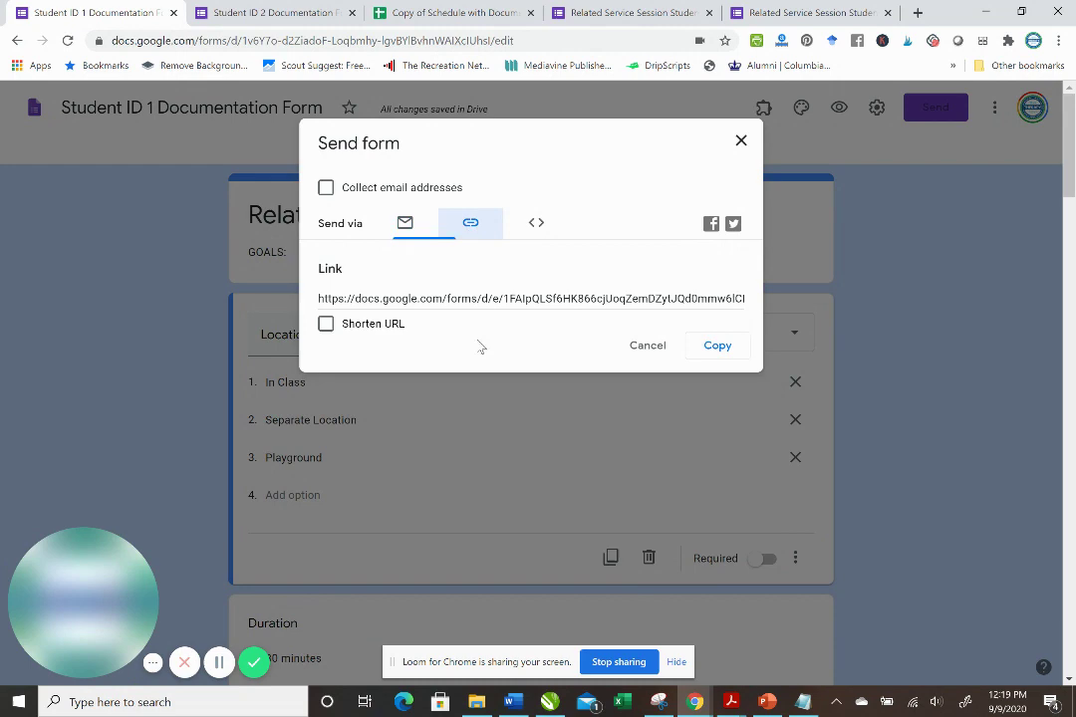
left_click(326, 324)
left_click(720, 346)
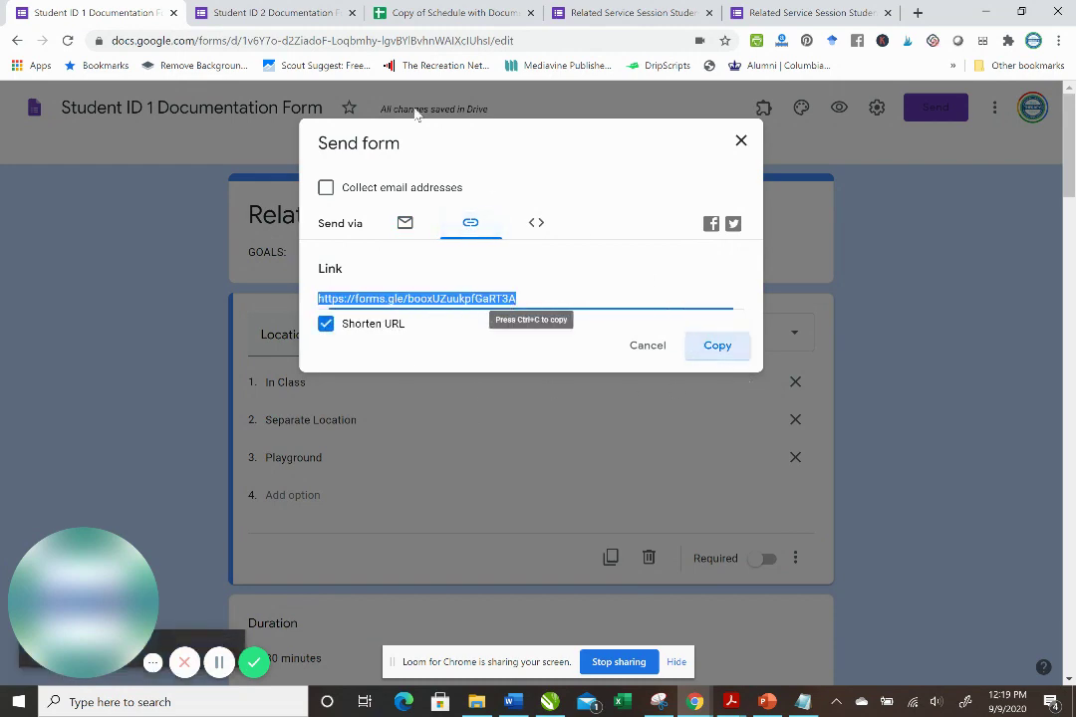
Step: Link only the first student's name in the Tuesday 8:30 AM cell to the copied Student ID 1 form URL
left_click(418, 13)
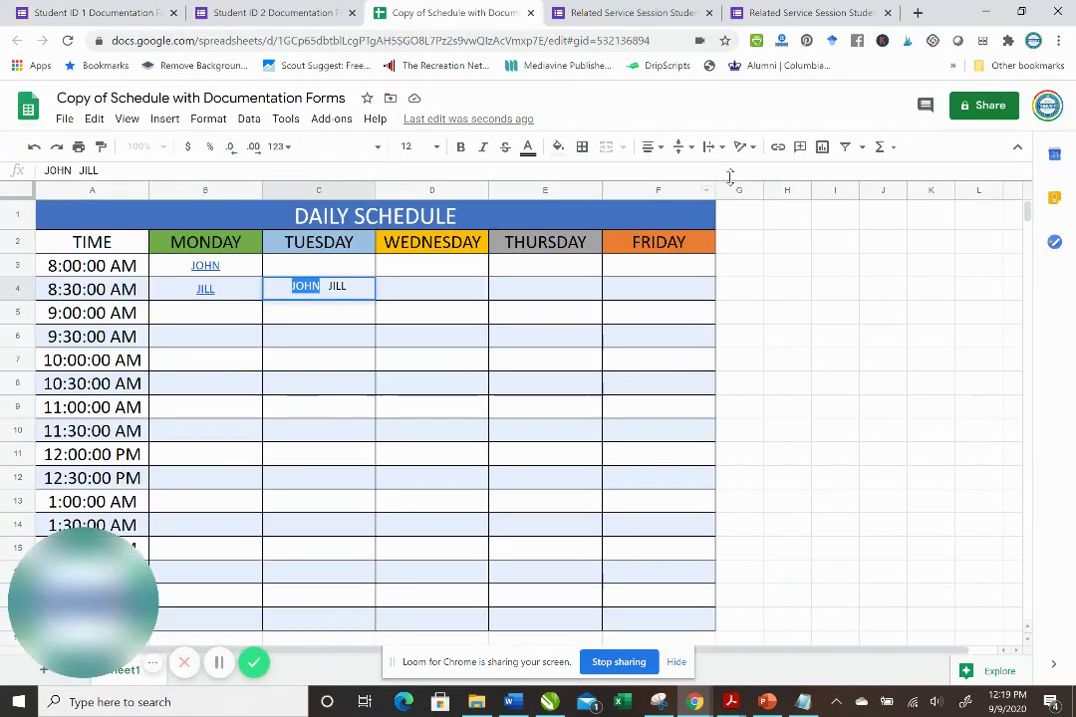
key("ctrl+k")
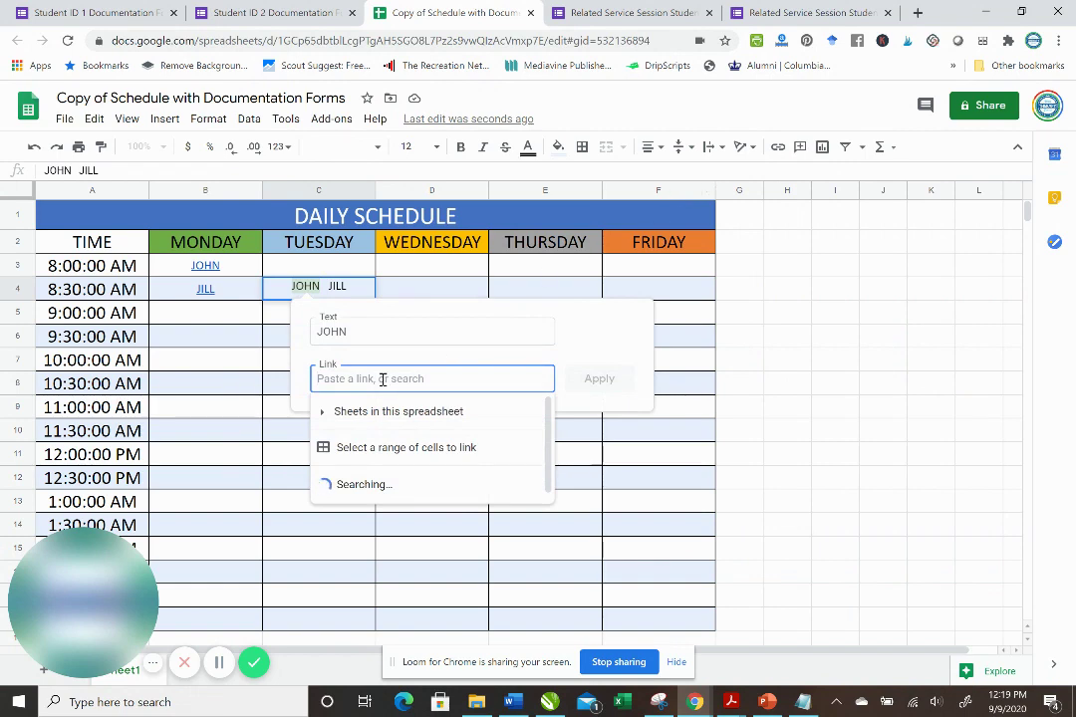
right_click(337, 384)
left_click(356, 503)
left_click(598, 379)
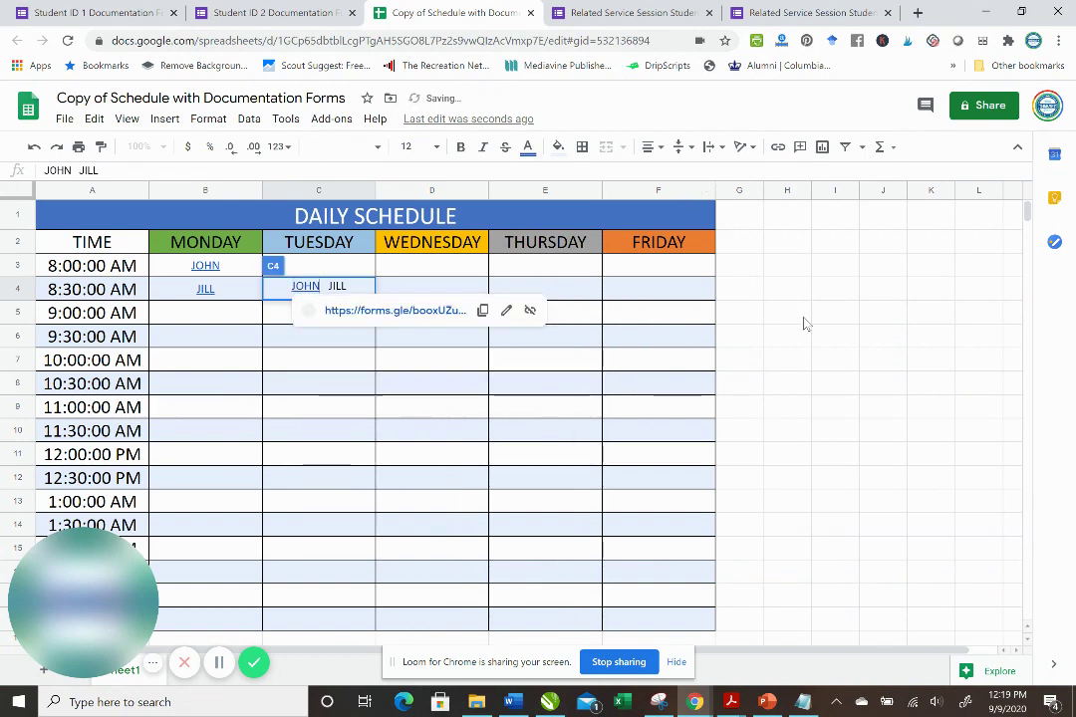
left_click(807, 324)
Step: Copy the Student ID 2 form's shortened sharing link again and return to the schedule spreadsheet
left_click(289, 14)
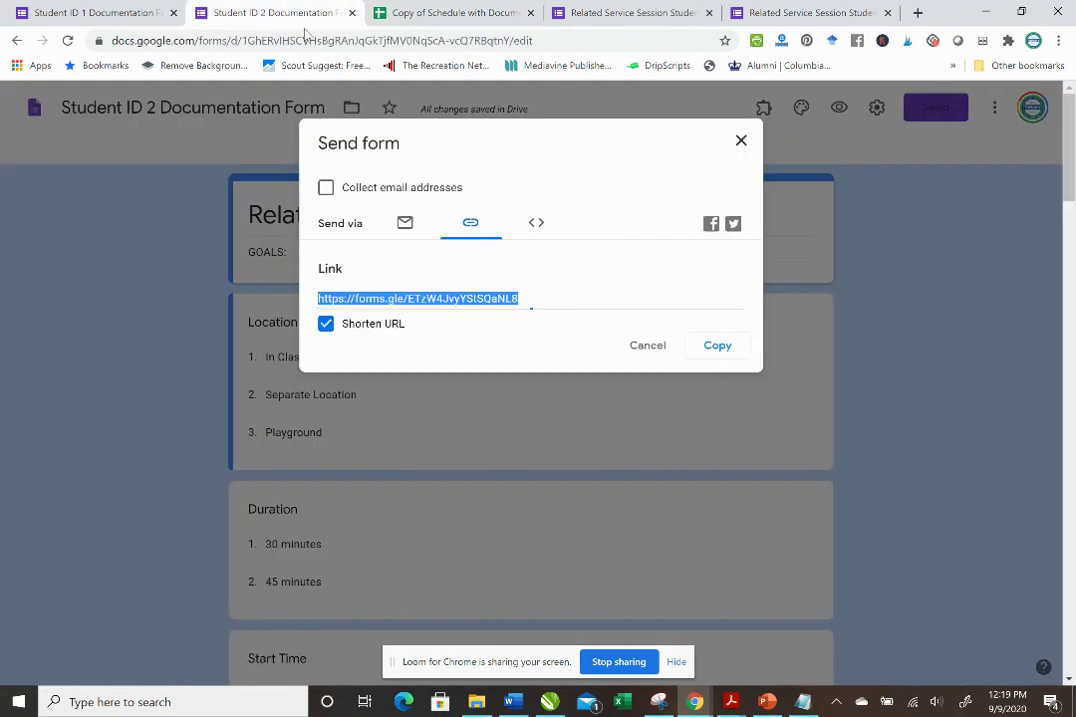
left_click(716, 346)
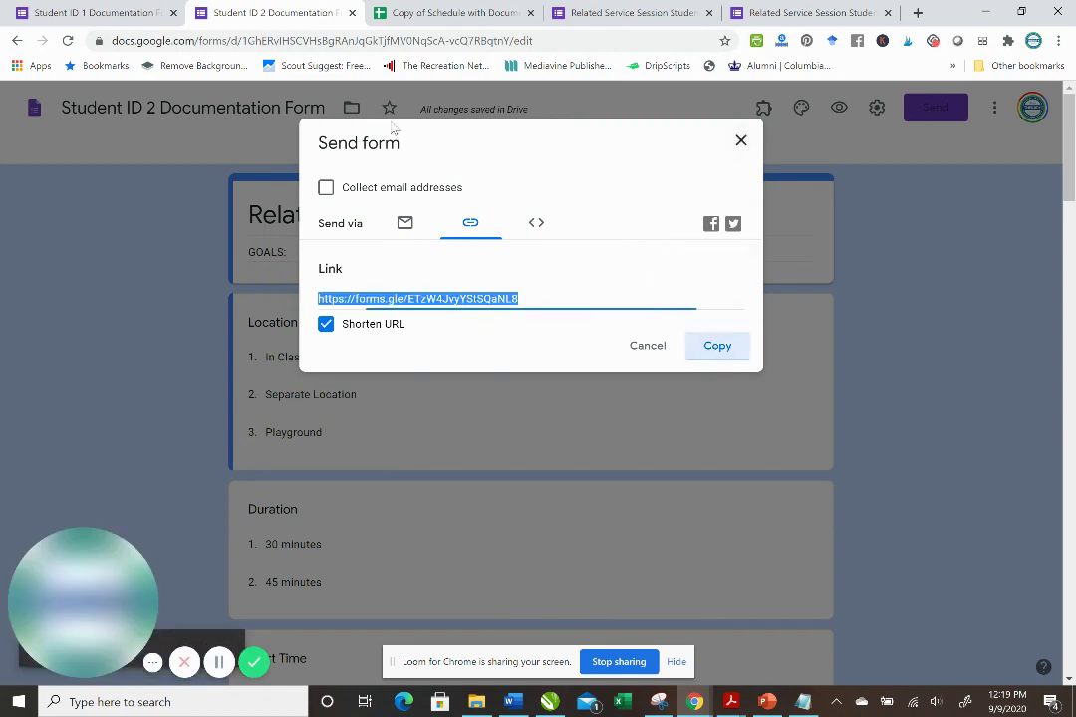
left_click(433, 16)
Step: Link only the second student's name in the Tuesday 8:30 AM cell to the copied Student ID 2 form URL
left_click(343, 273)
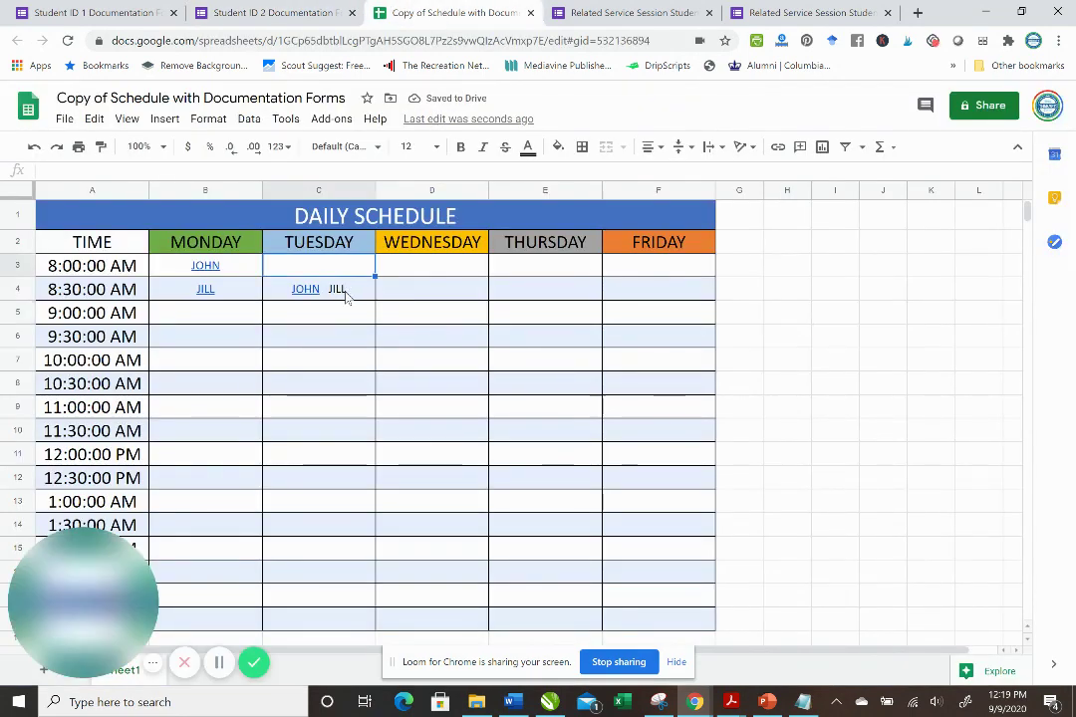
left_click(341, 290)
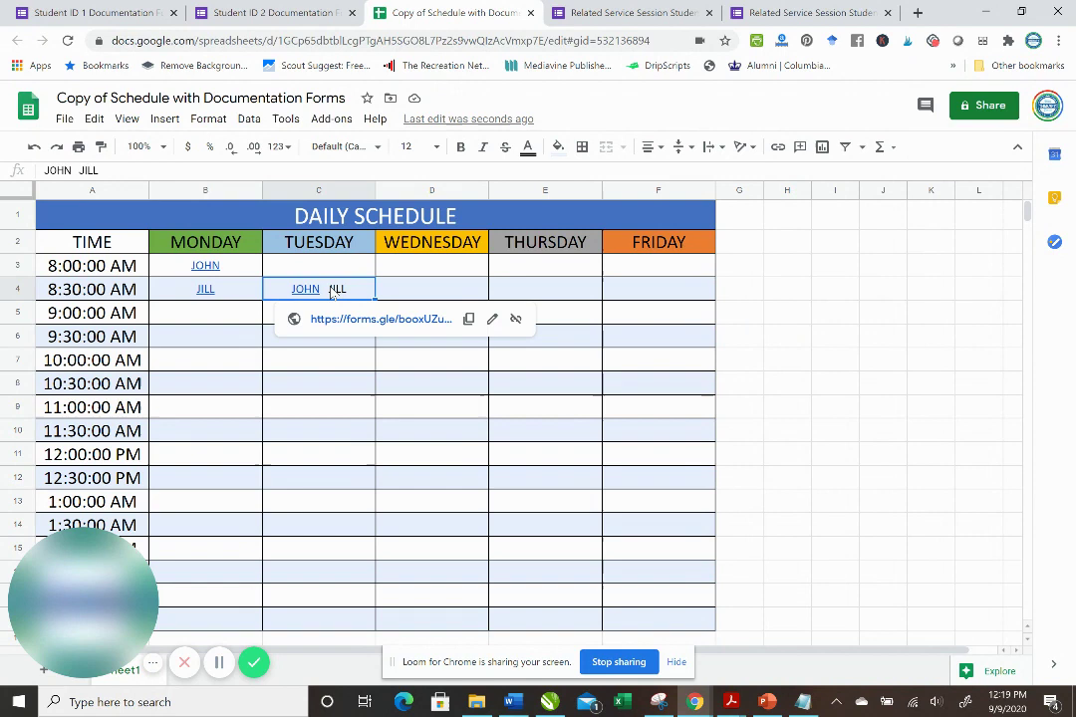
double_click(334, 290)
double_click(336, 287)
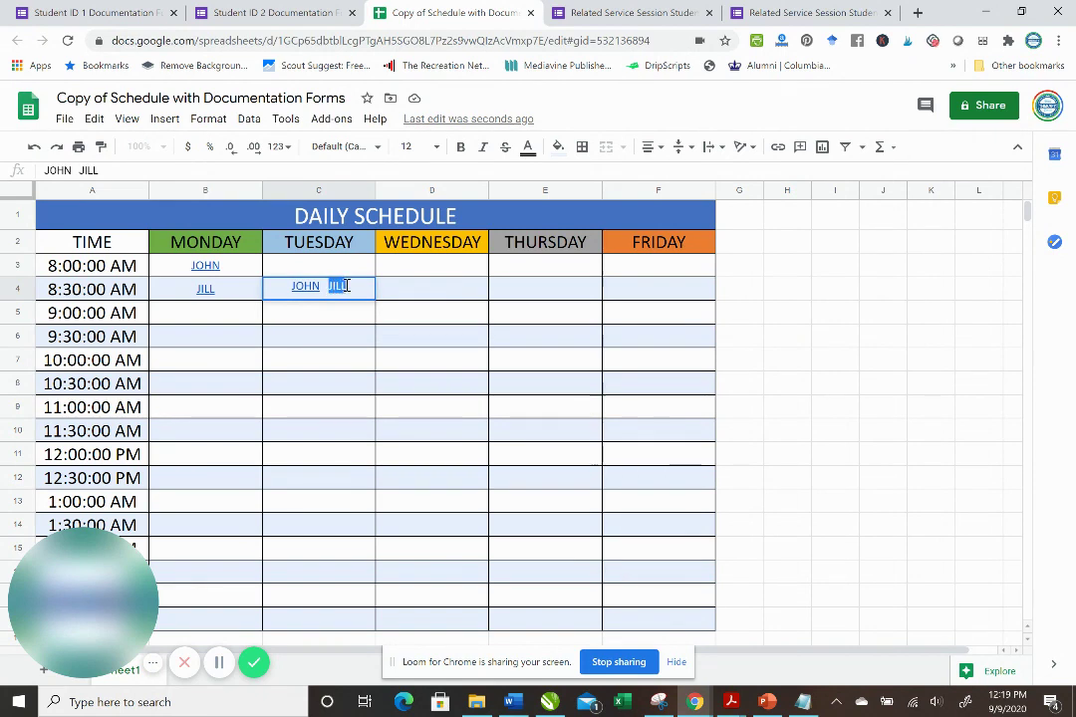
left_click(778, 147)
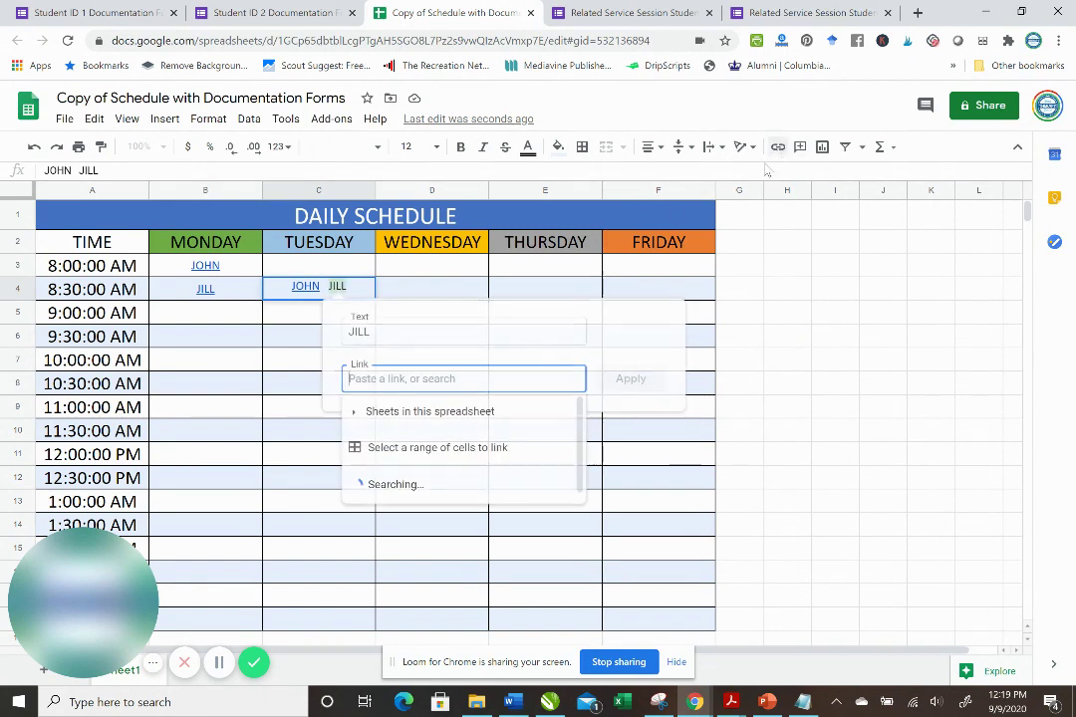
key("ctrl+v")
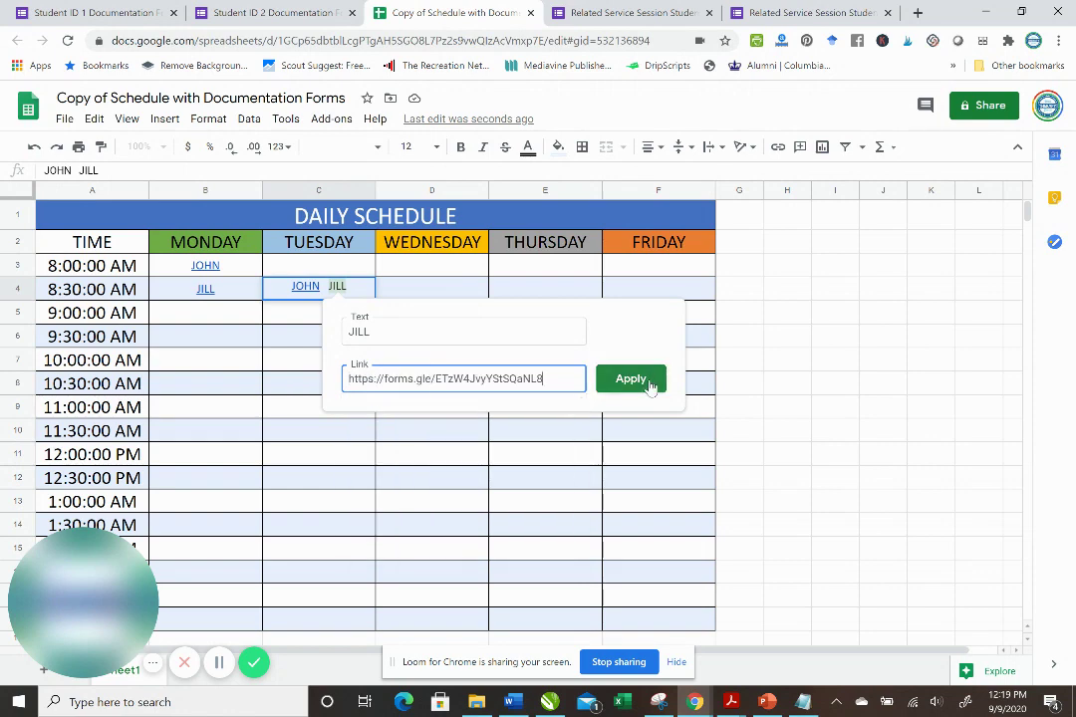
left_click(631, 378)
left_click(443, 386)
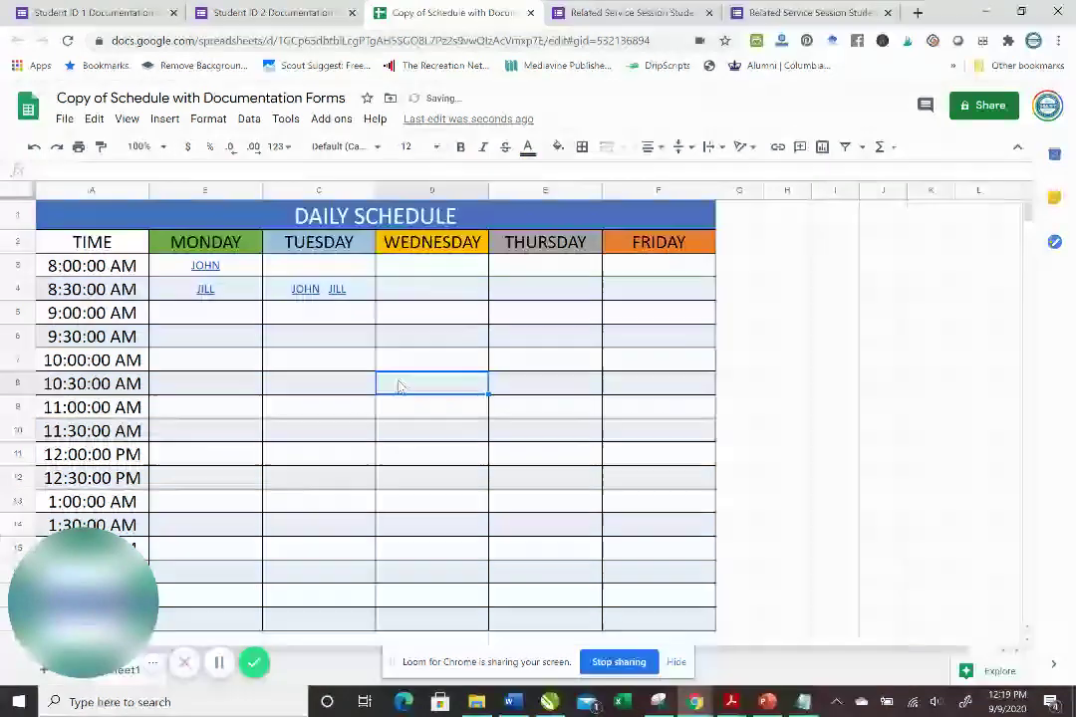
Step: Copy the Tuesday 8:30 AM entry with both linked names into the Thursday 9:30 AM cell
left_click(276, 286)
left_click_drag(276, 286, 350, 286)
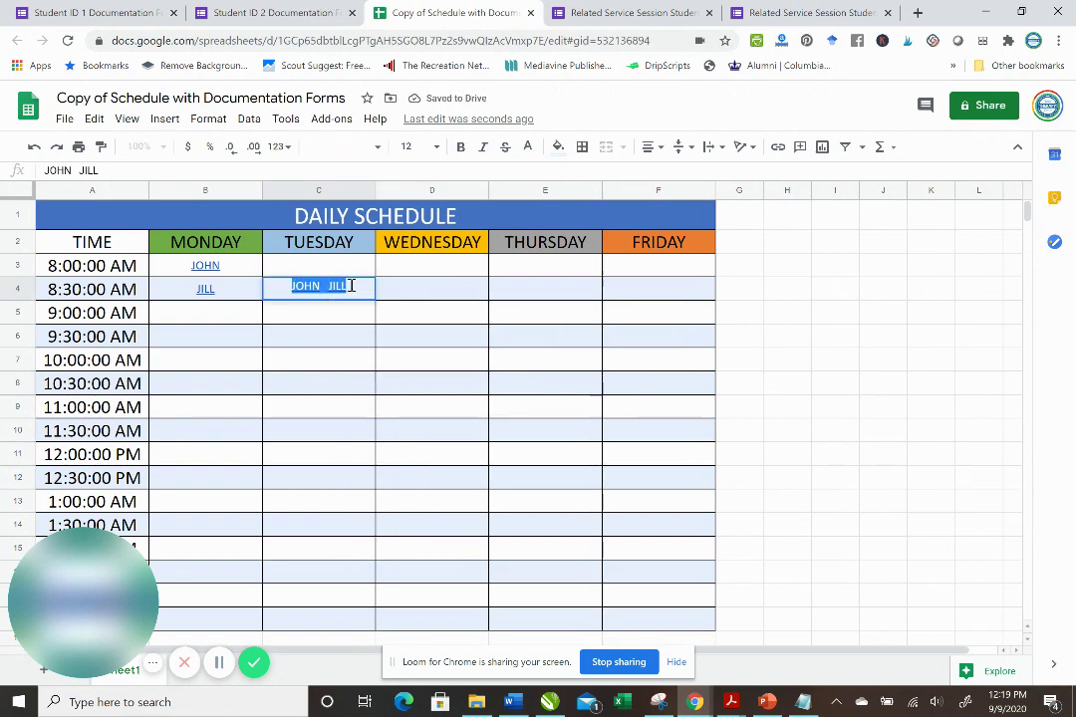
double_click(94, 119)
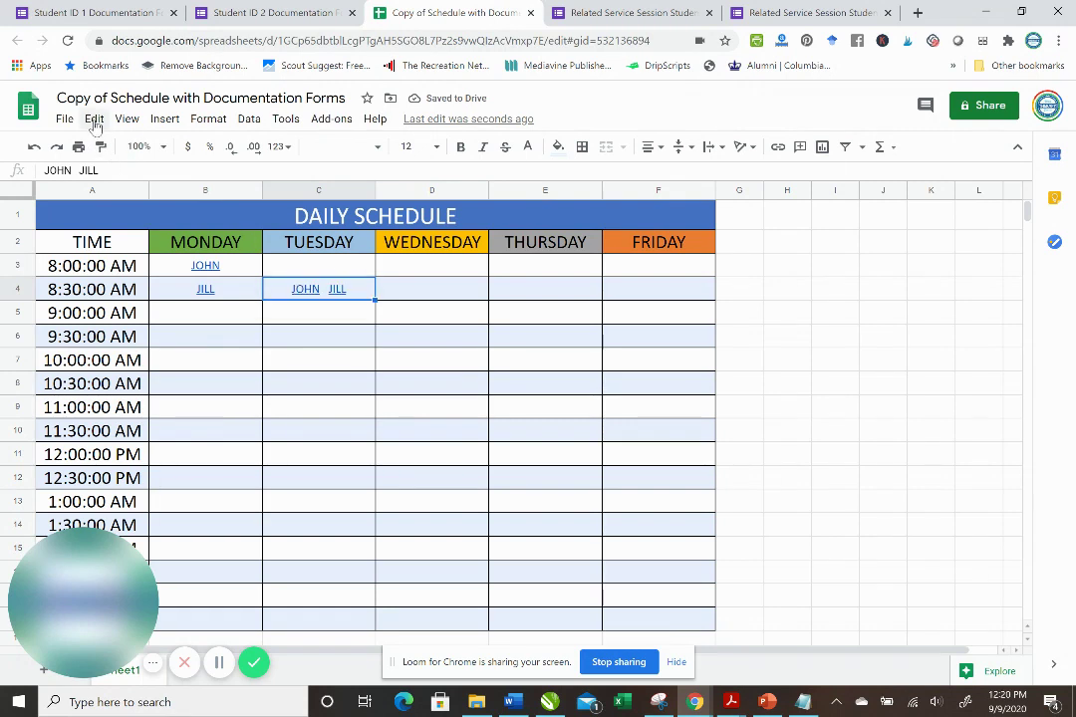
left_click(93, 119)
left_click(110, 236)
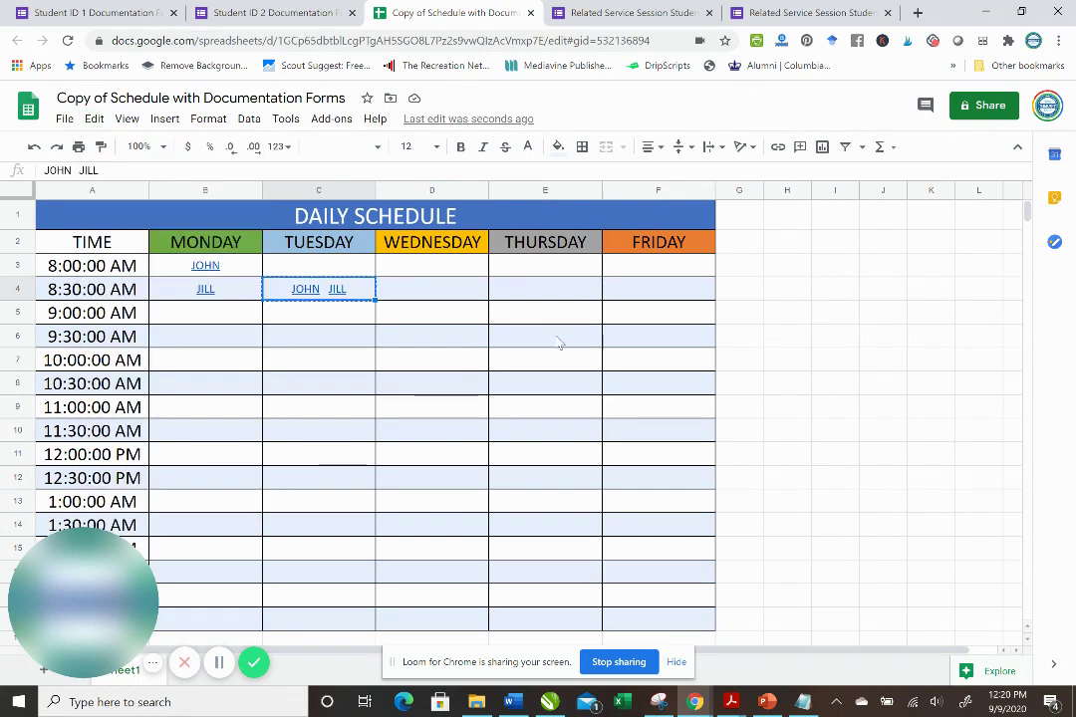
left_click(558, 346)
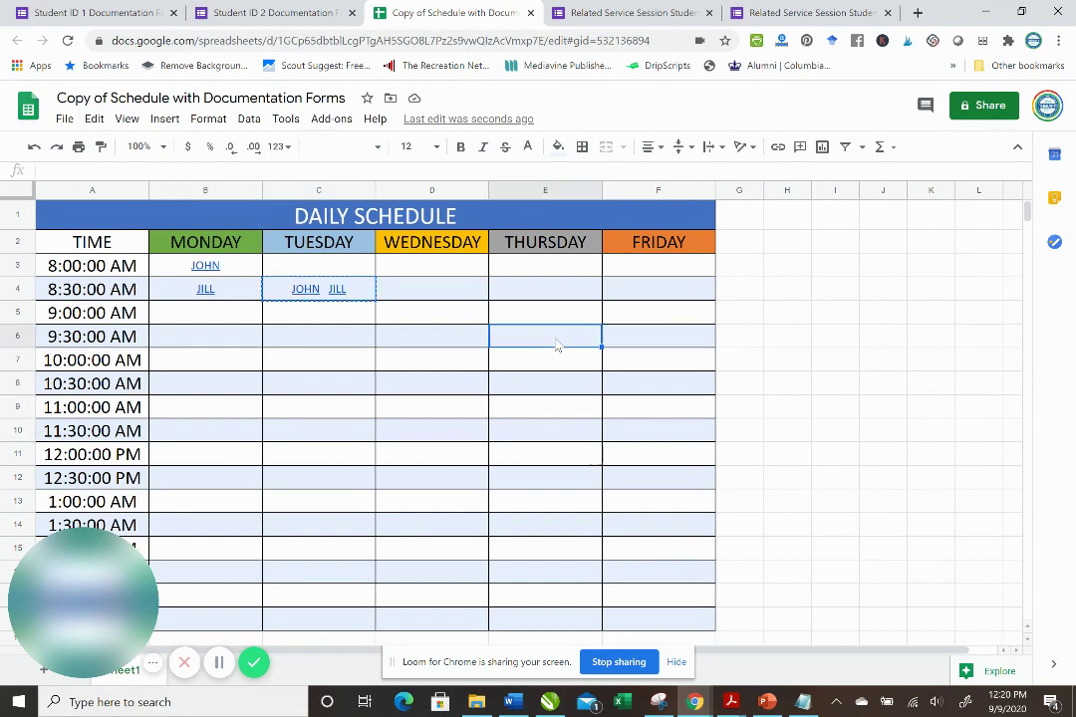
left_click(90, 119)
left_click(92, 119)
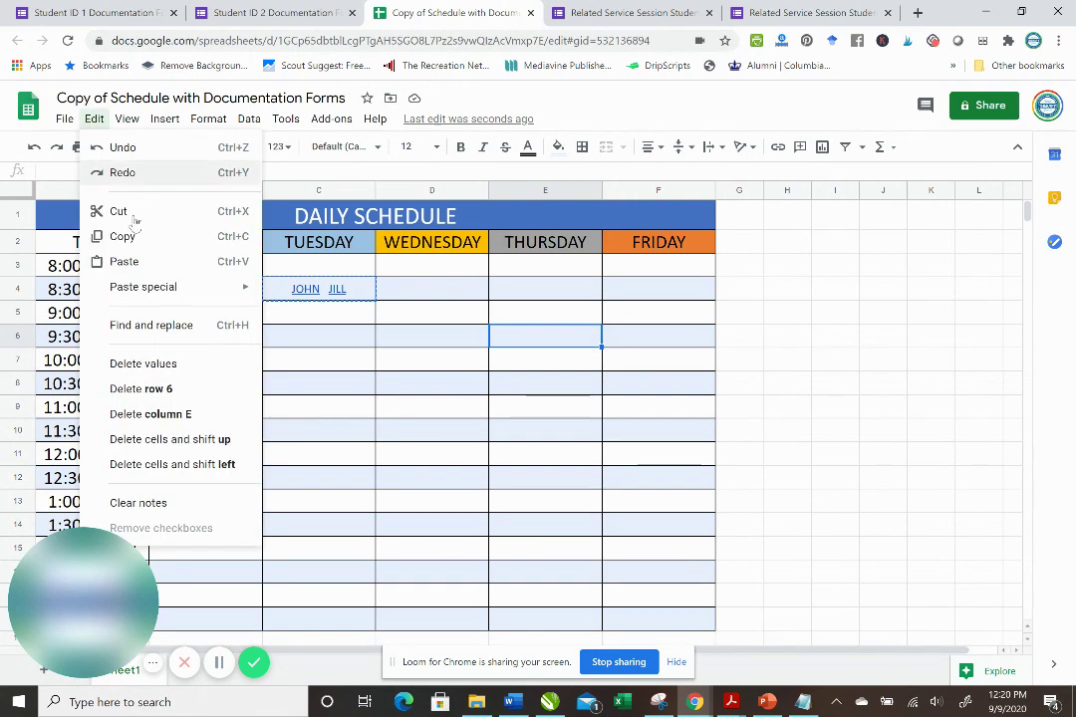
left_click(130, 261)
left_click(657, 458)
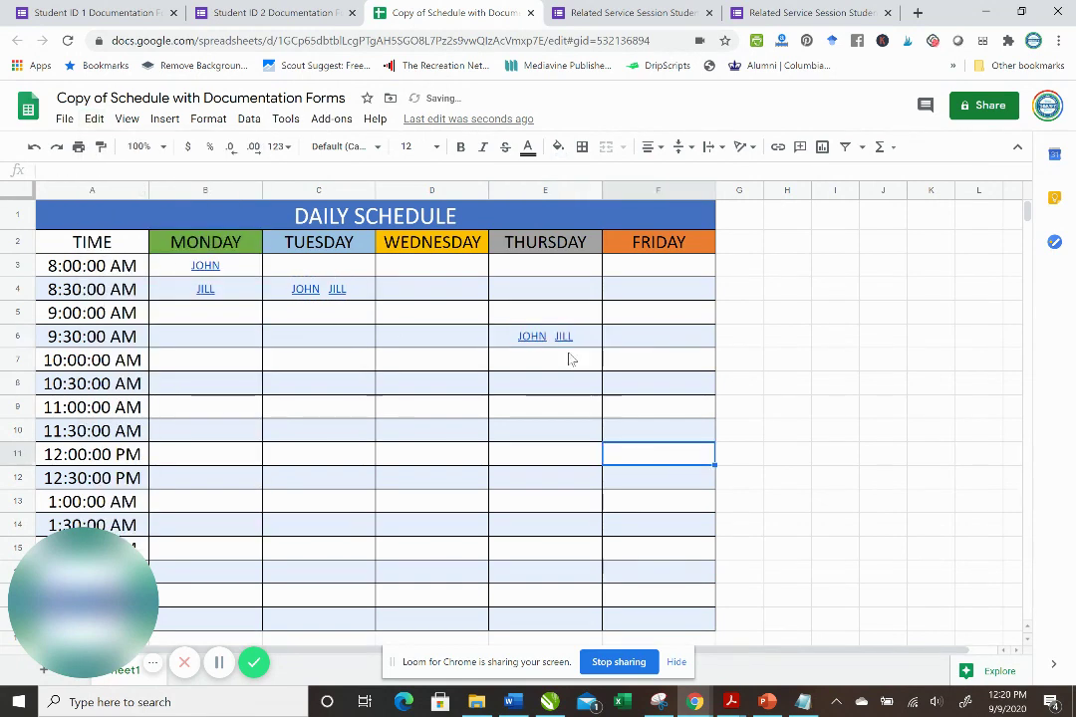
mouse_move(533, 338)
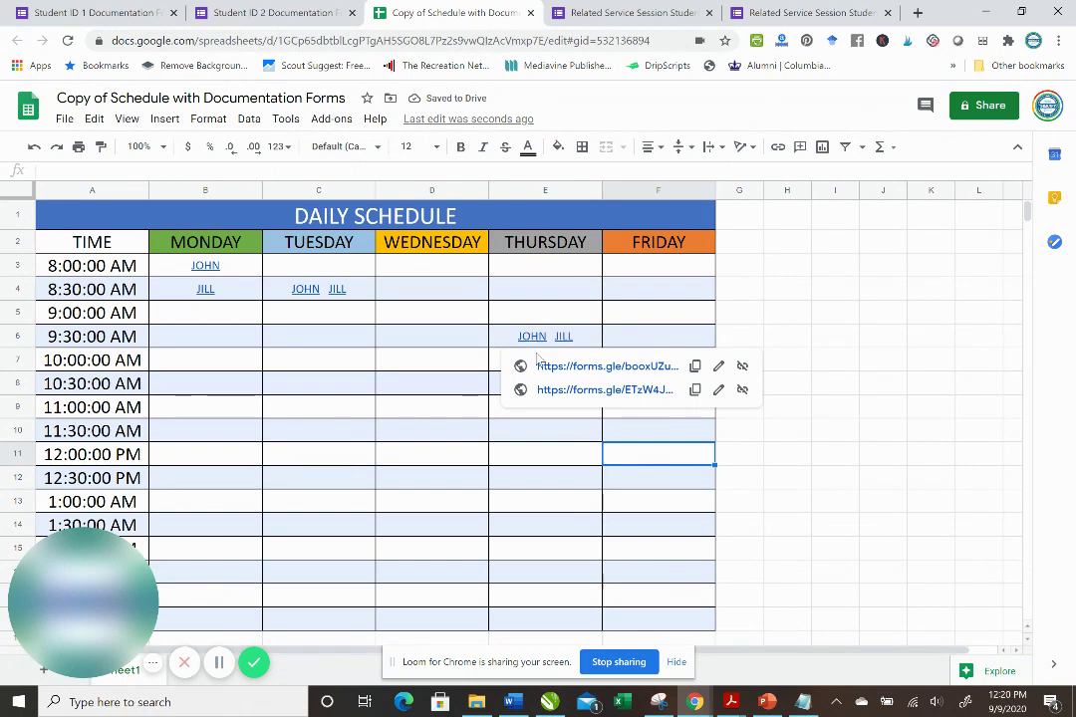